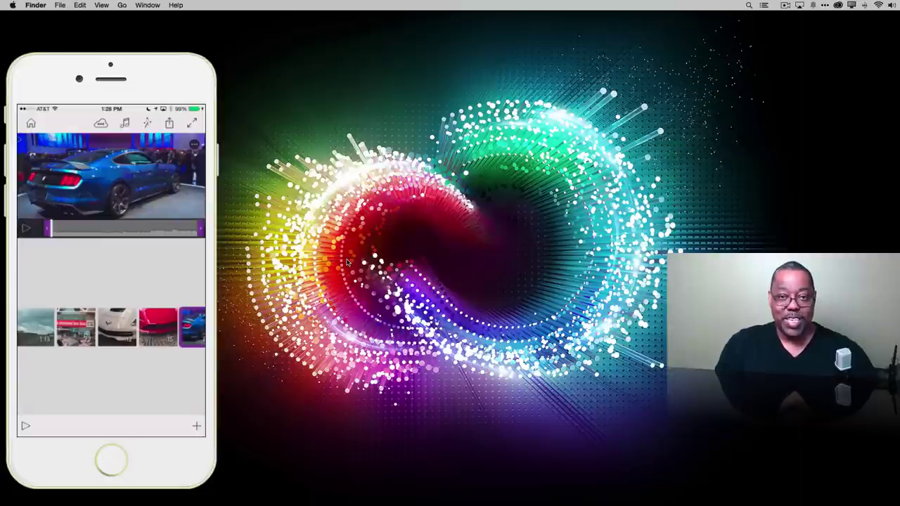
- Select the opening clip and the red auto show sign clip in the phone project's clip strip
{"action": "left_click", "coordinate": [36, 327]}
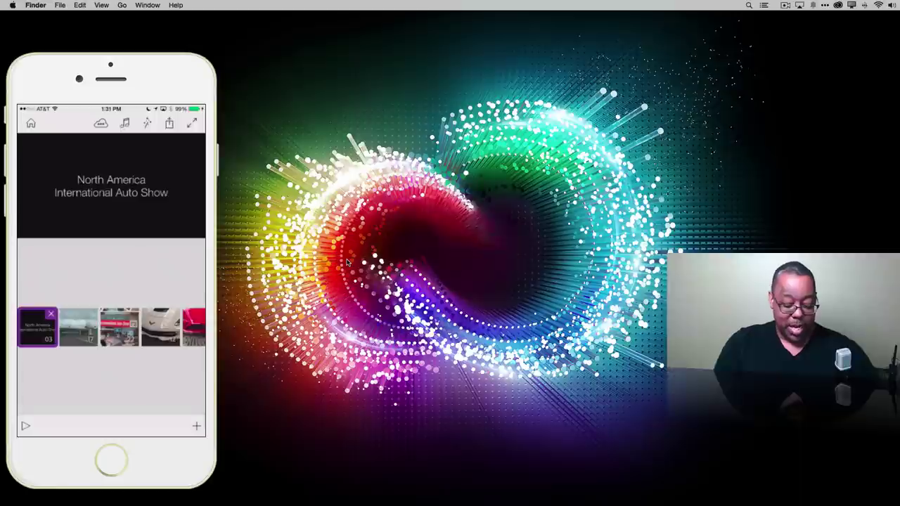
{"action": "left_click", "coordinate": [119, 326]}
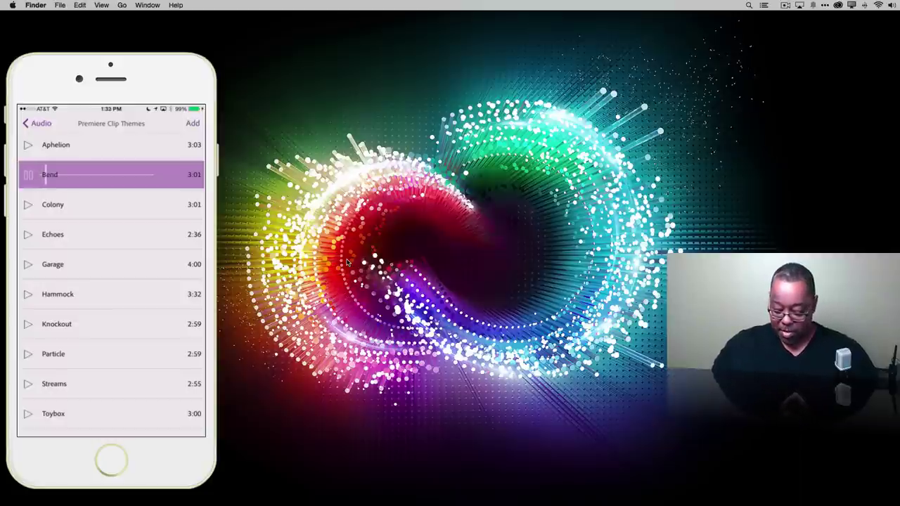
- Raise the playback volume while previewing the Bend theme in the Premiere Clip music list
{"action": "key", "text": "XF86AudioRaiseVolume"}
{"action": "key", "text": "XF86AudioRaiseVolume"}
{"action": "key", "text": "XF86AudioRaiseVolume"}
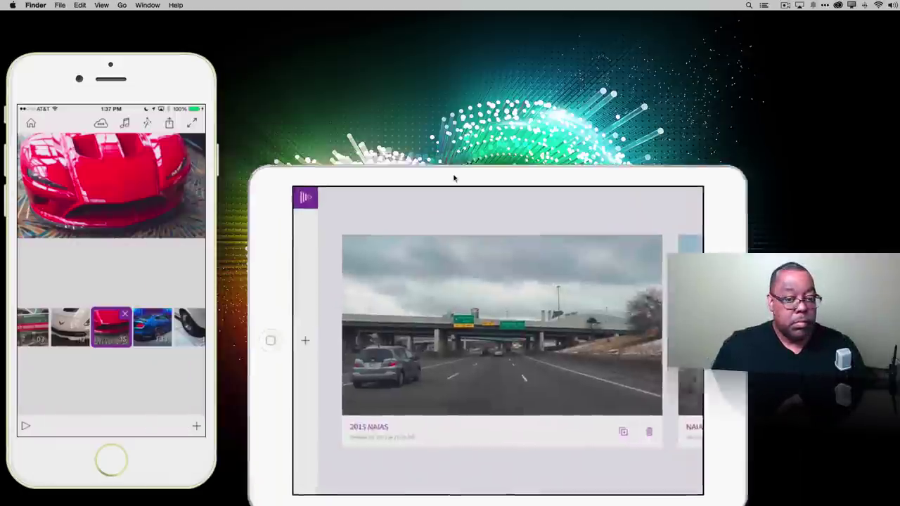
- Open the NAIAS Demo project on the mirrored iPad and send it out with Edit in Premiere Pro
{"action": "left_click_drag", "start_coordinate": [454, 178], "coordinate": [450, 68]}
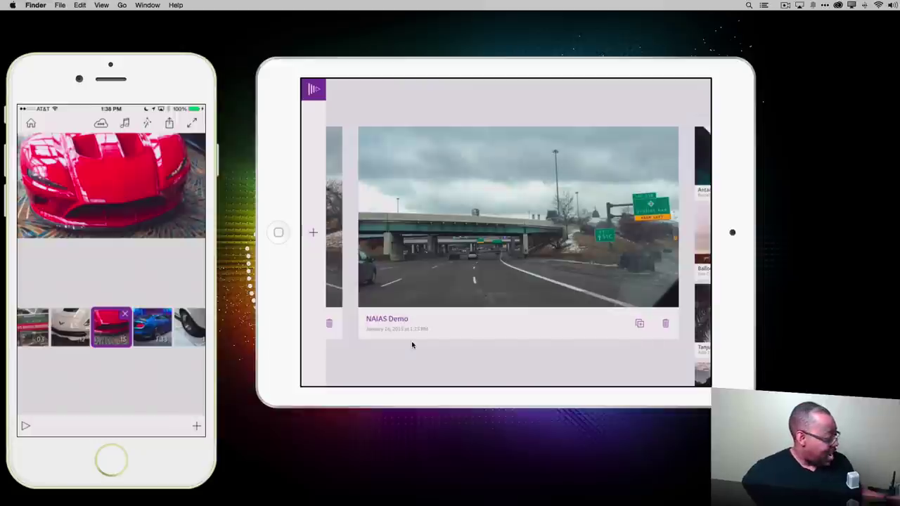
{"action": "left_click", "coordinate": [412, 337]}
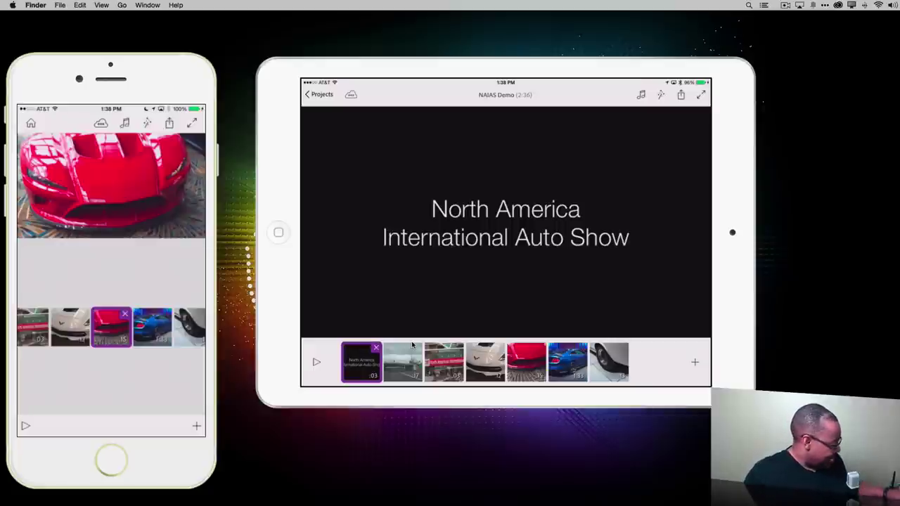
{"action": "left_click", "coordinate": [413, 345]}
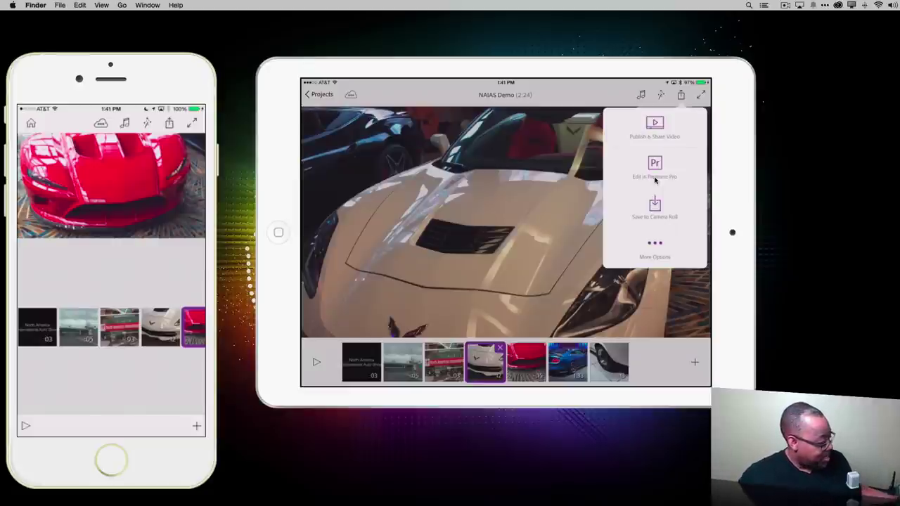
{"action": "left_click", "coordinate": [655, 173]}
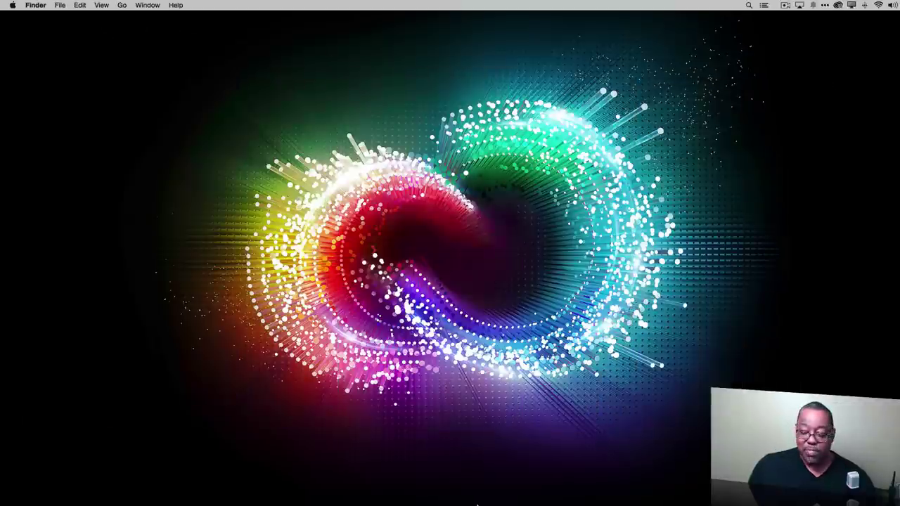
- Launch Premiere Pro on the desktop and start a new project named NAIAS2015
{"action": "left_click", "coordinate": [468, 496]}
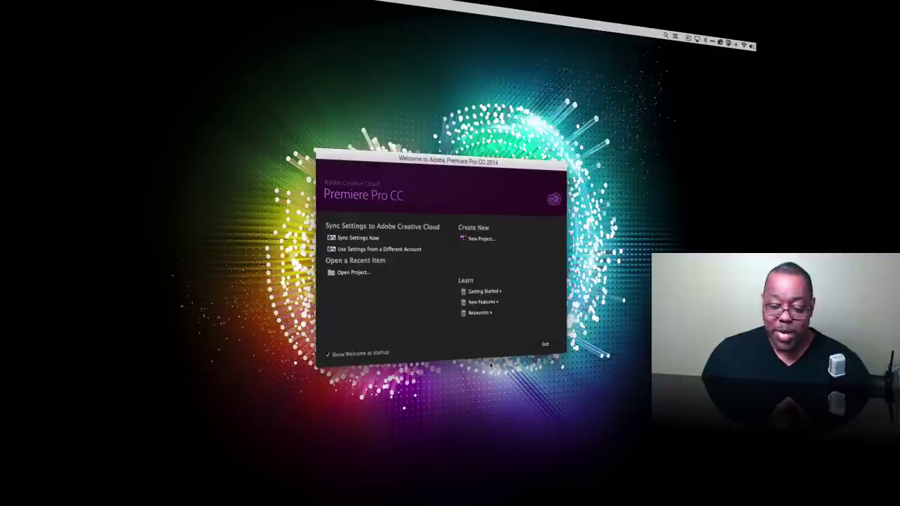
{"action": "left_click", "coordinate": [477, 240]}
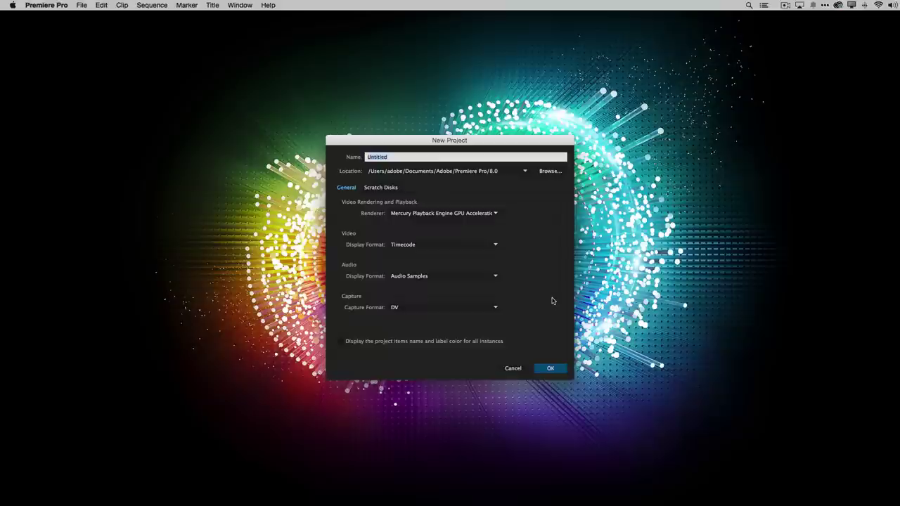
{"action": "type", "text": "NAI"}
{"action": "type", "text": "AS"}
{"action": "type", "text": "AS"}
{"action": "type", "text": "2015"}
- Set the project location to a new Desktop folder named 2015NAIAS and create the project
{"action": "left_click", "coordinate": [525, 171]}
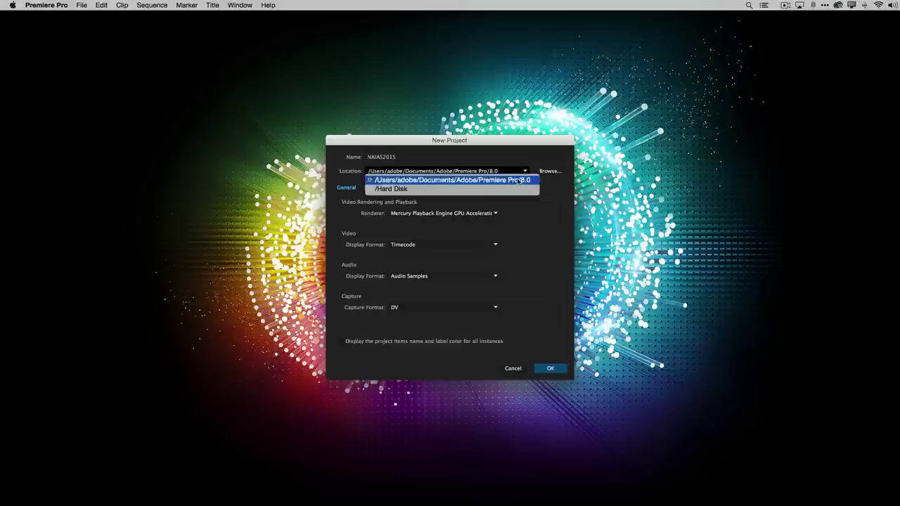
{"action": "left_click", "coordinate": [550, 171]}
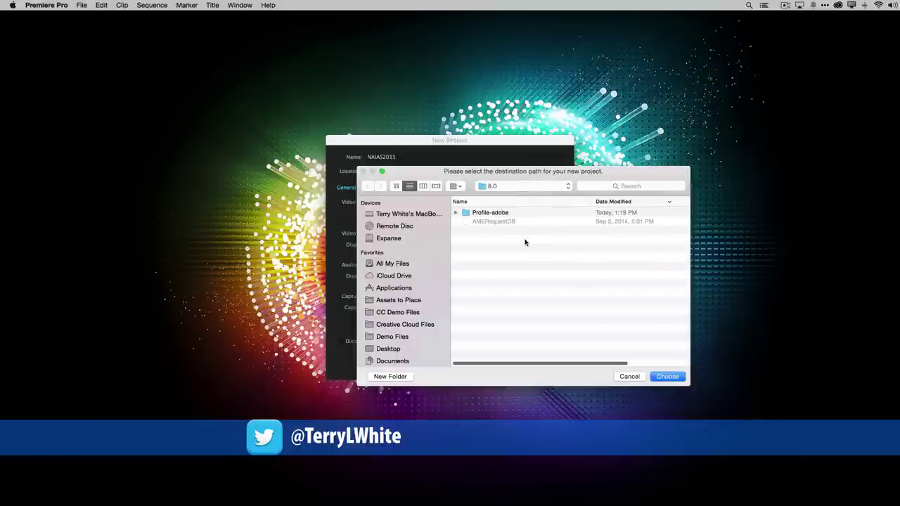
{"action": "key", "text": "super+shift+d"}
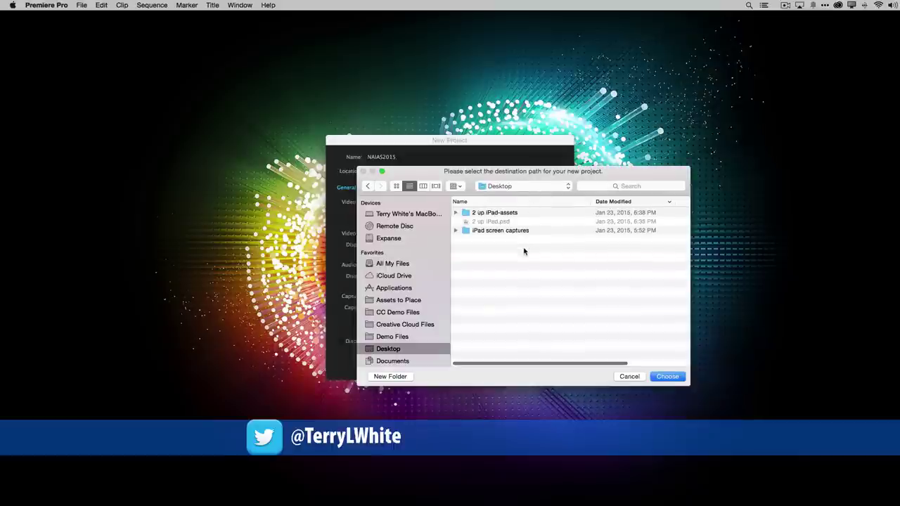
{"action": "left_click", "coordinate": [397, 378]}
{"action": "type", "text": "2015NAIAS"}
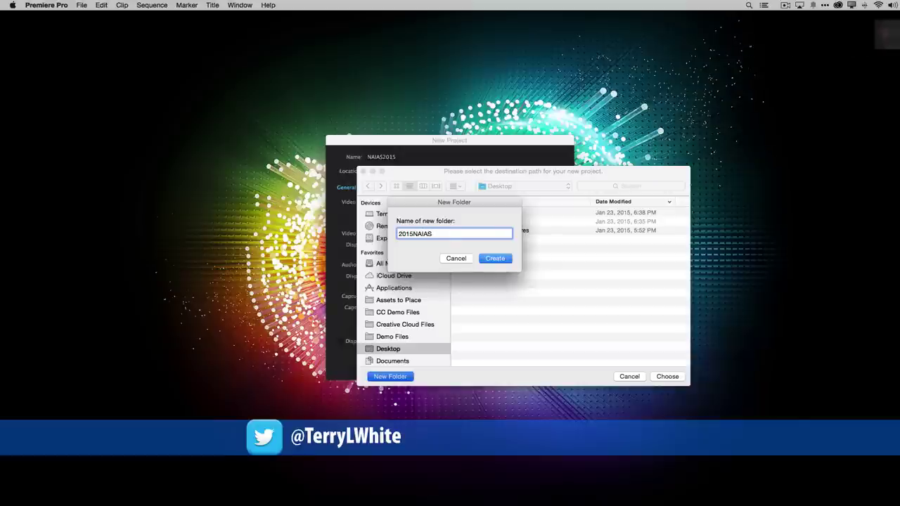
{"action": "left_click", "coordinate": [491, 259]}
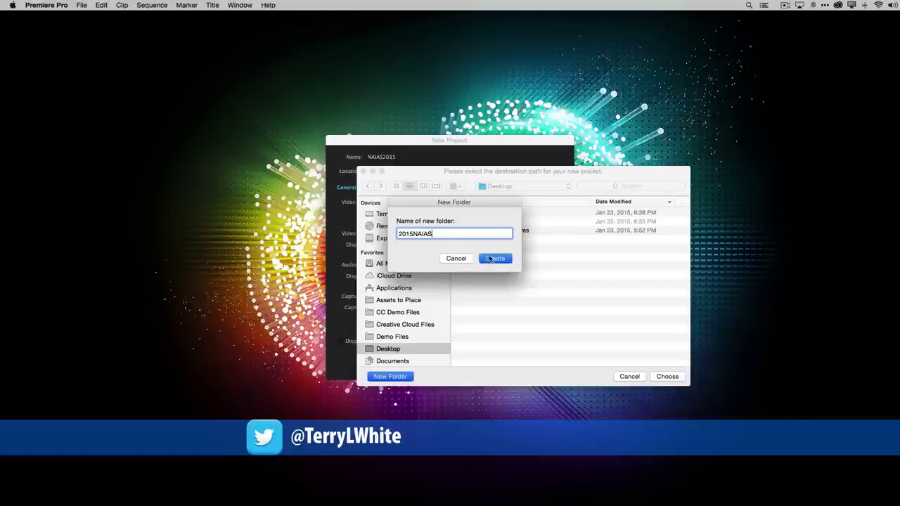
{"action": "left_click", "coordinate": [666, 377]}
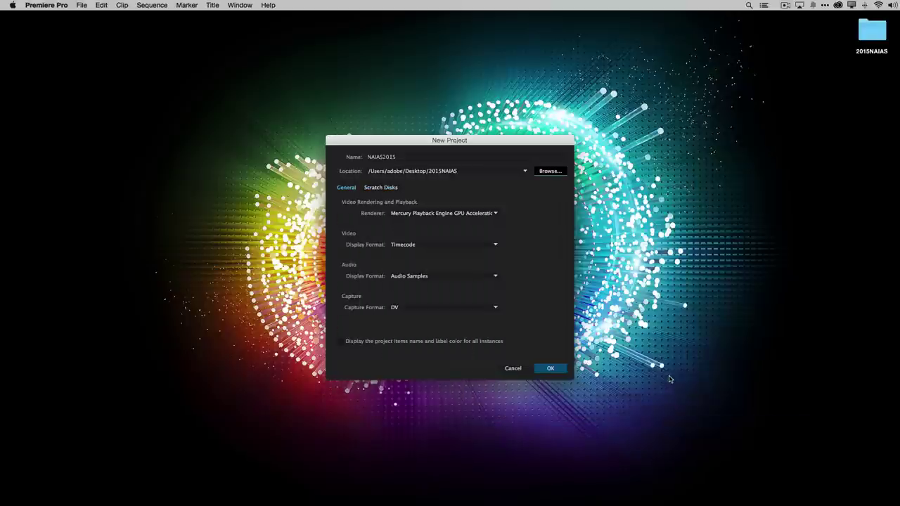
{"action": "left_click", "coordinate": [550, 369]}
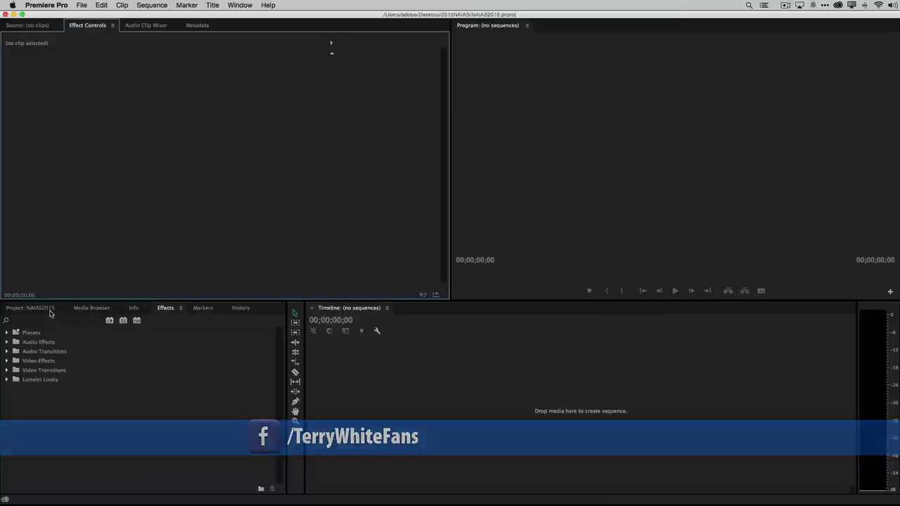
- Start a media import into the project and browse to the AdobePremiereClipExport folder in Creative Cloud Files
{"action": "left_click", "coordinate": [47, 309]}
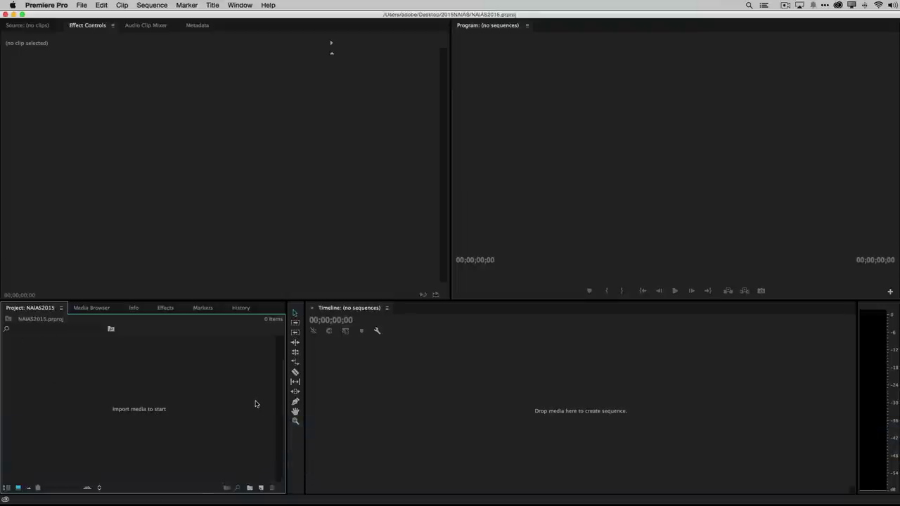
{"action": "left_click", "coordinate": [81, 5]}
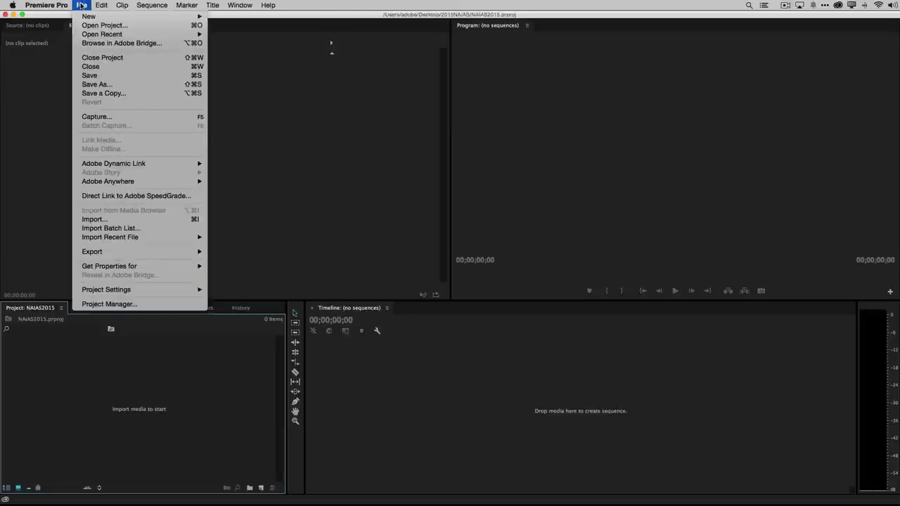
{"action": "left_click", "coordinate": [128, 225]}
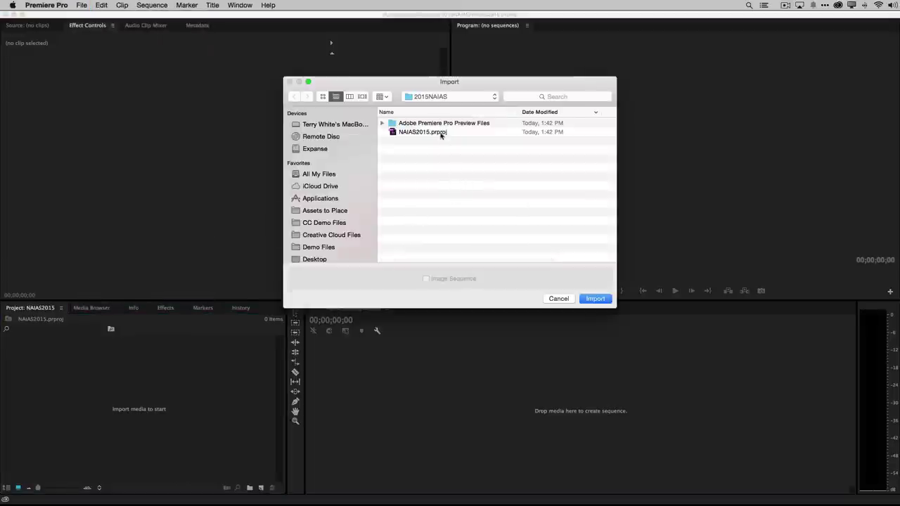
{"action": "left_click", "coordinate": [437, 99]}
{"action": "left_click", "coordinate": [437, 106]}
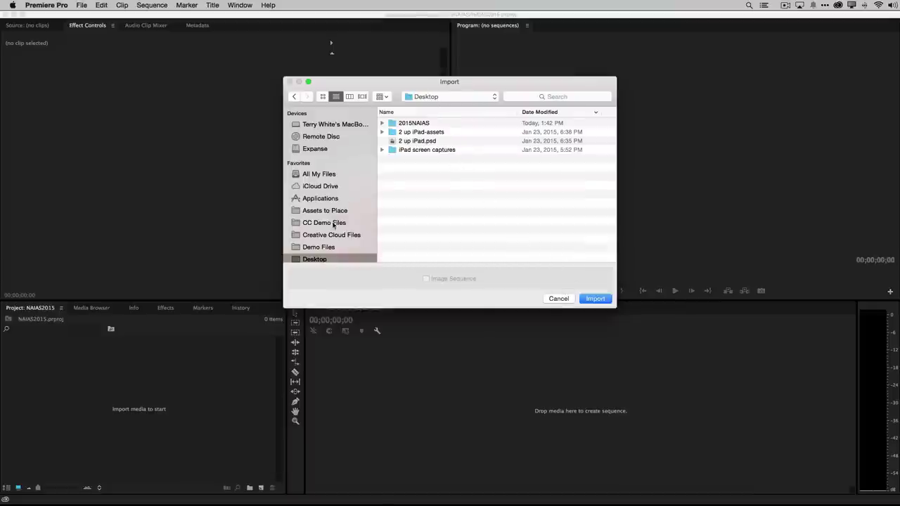
{"action": "left_click", "coordinate": [316, 235]}
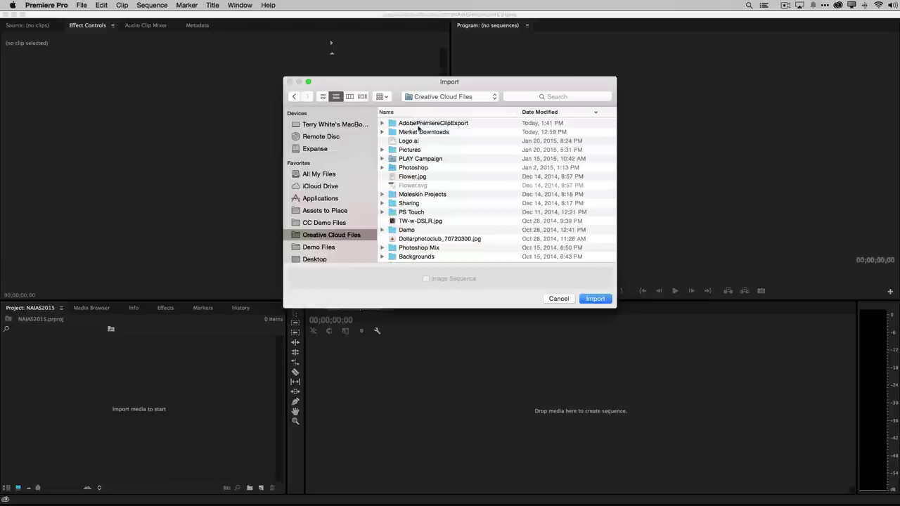
{"action": "double_click", "coordinate": [461, 125]}
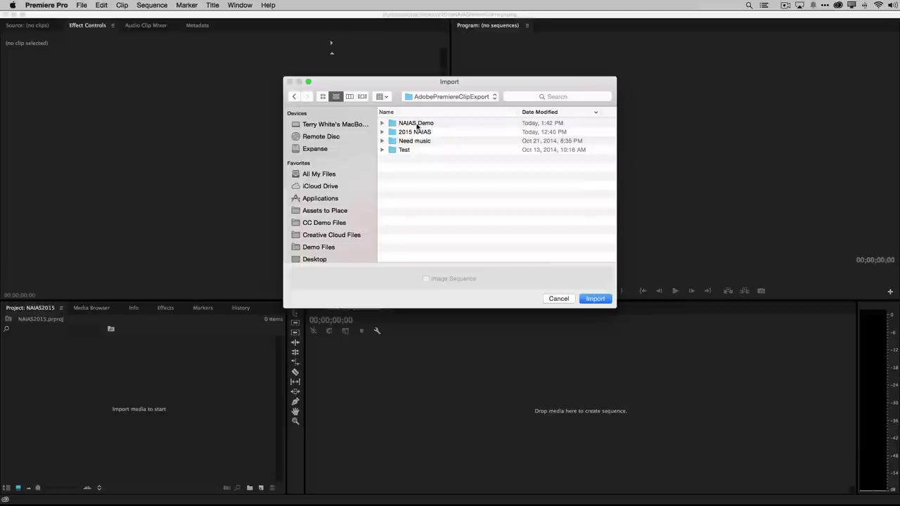
- Examine the contents of the exported NAIAS Demo folder and its media subfolder
{"action": "left_click", "coordinate": [383, 124]}
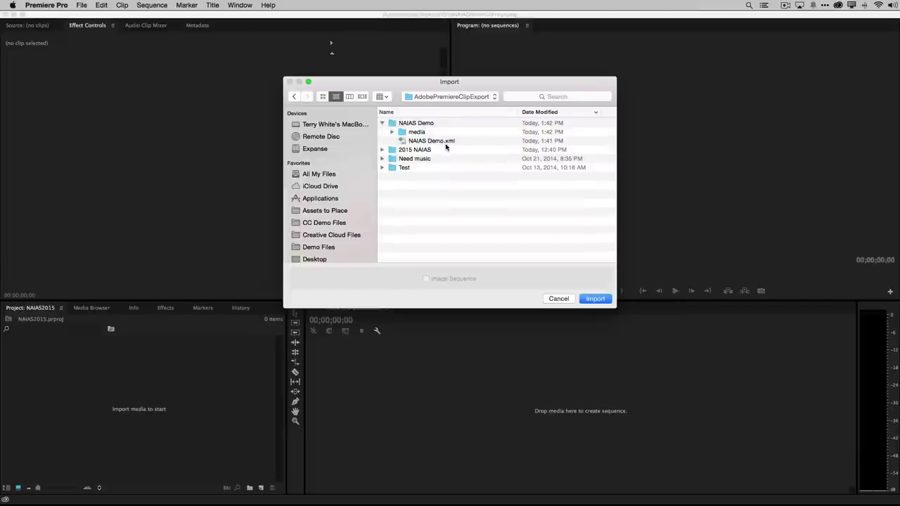
{"action": "left_click", "coordinate": [392, 132]}
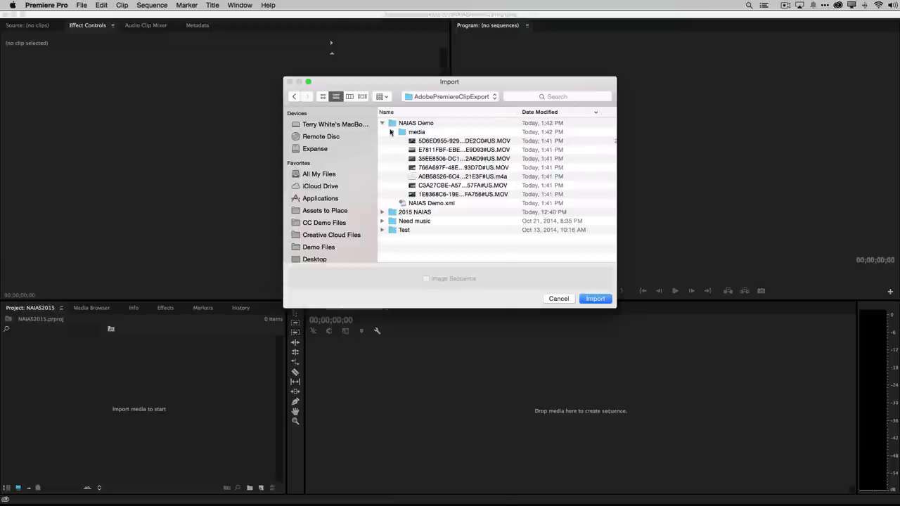
{"action": "left_click", "coordinate": [391, 132]}
{"action": "left_click", "coordinate": [382, 123]}
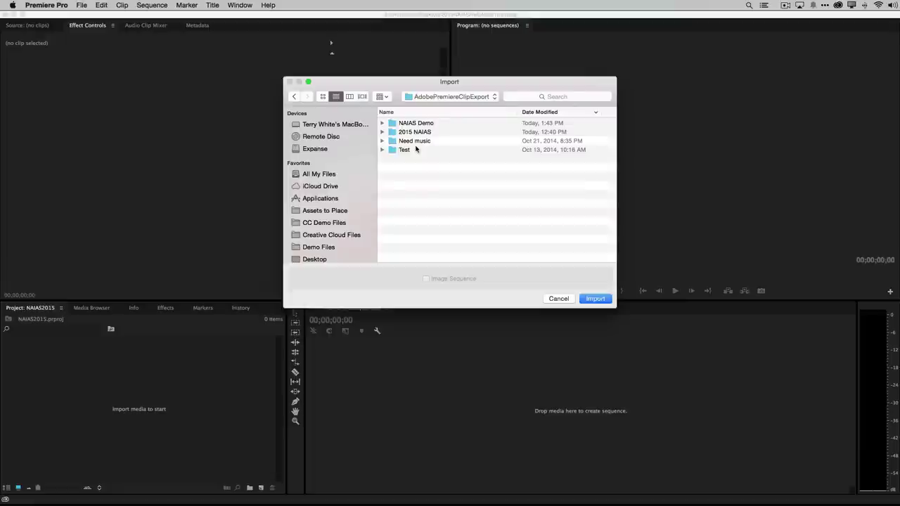
- Import the 2015 NAIAS.xml file from the exported 2015 NAIAS folder
{"action": "left_click", "coordinate": [382, 131]}
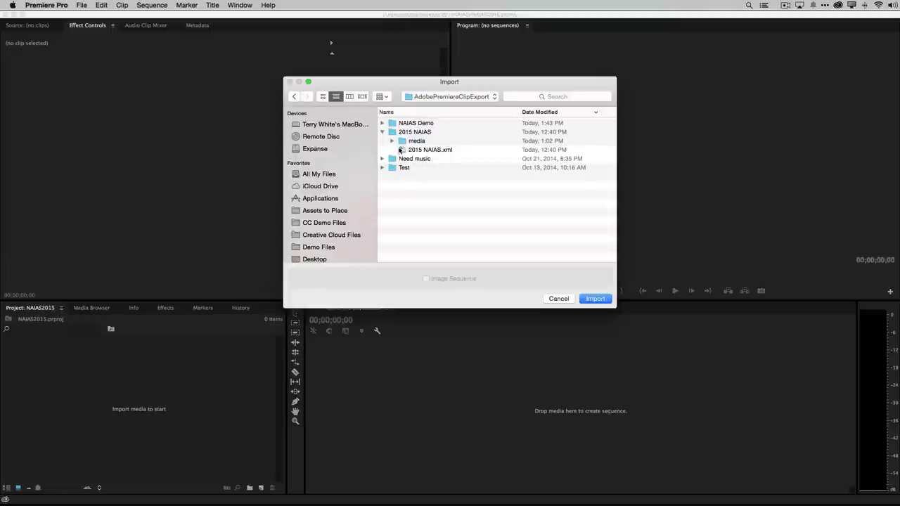
{"action": "left_click", "coordinate": [392, 141]}
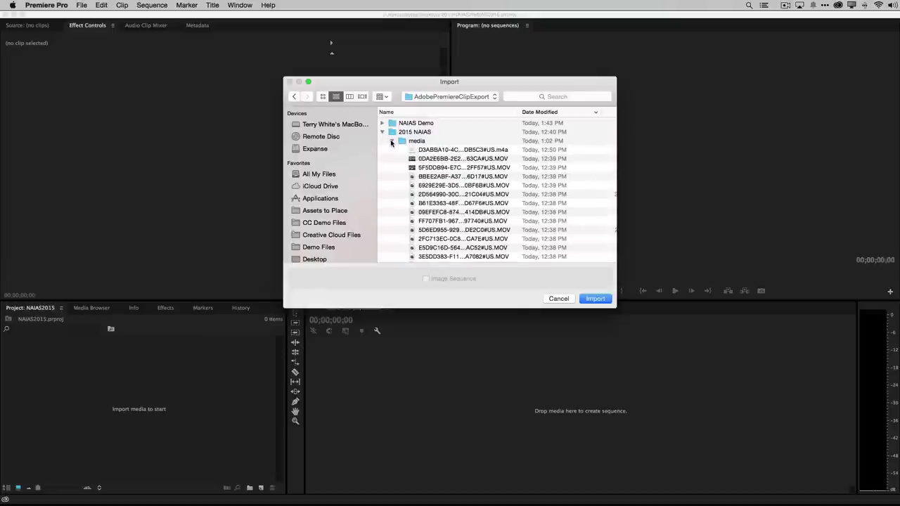
{"action": "left_click", "coordinate": [391, 141]}
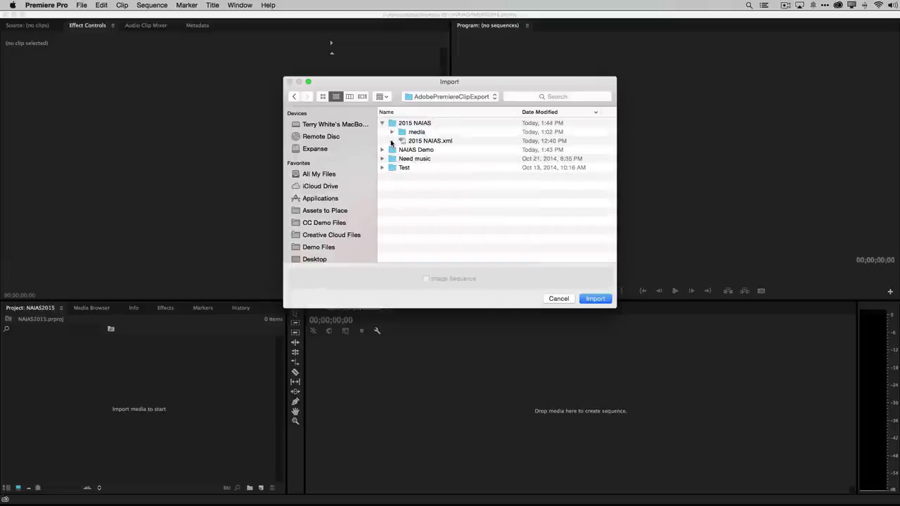
{"action": "left_click", "coordinate": [425, 141]}
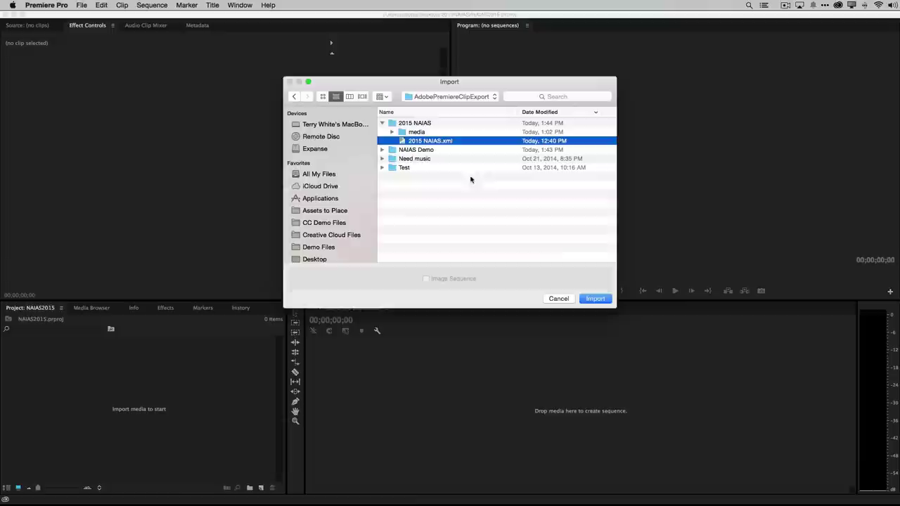
{"action": "left_click", "coordinate": [599, 300]}
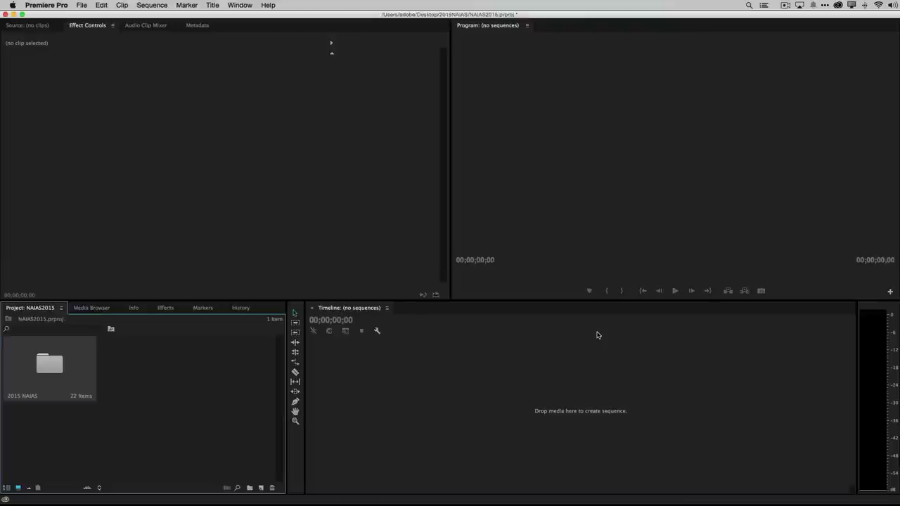
- Dock the imported 2015 NAIAS bin beside the project contents and open its 2015 NAIAS sequence in the timeline
{"action": "double_click", "coordinate": [54, 372]}
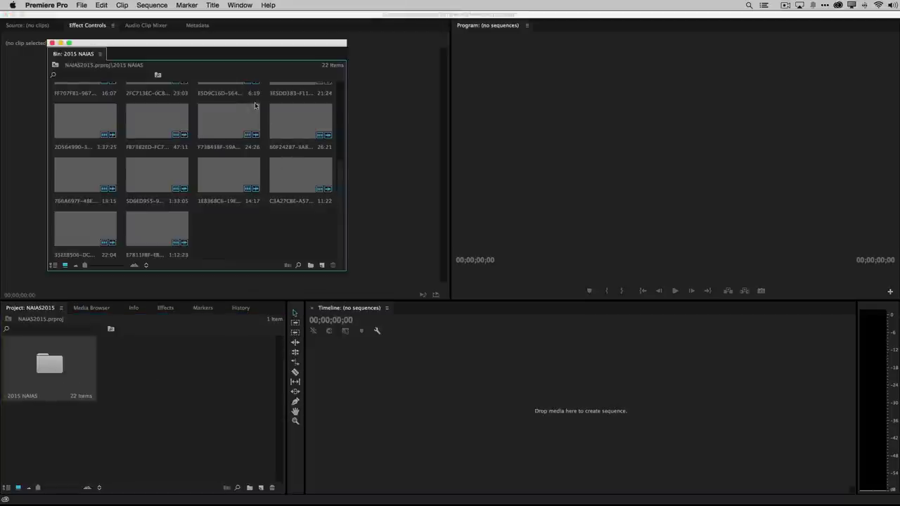
{"action": "left_click_drag", "start_coordinate": [217, 43], "coordinate": [194, 314]}
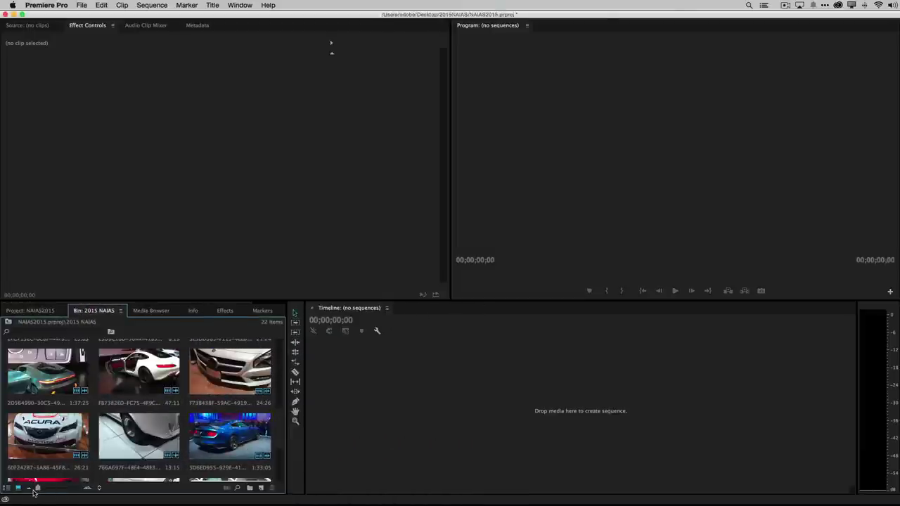
{"action": "scroll", "coordinate": [111, 433], "scroll_direction": "down", "scroll_amount": 3}
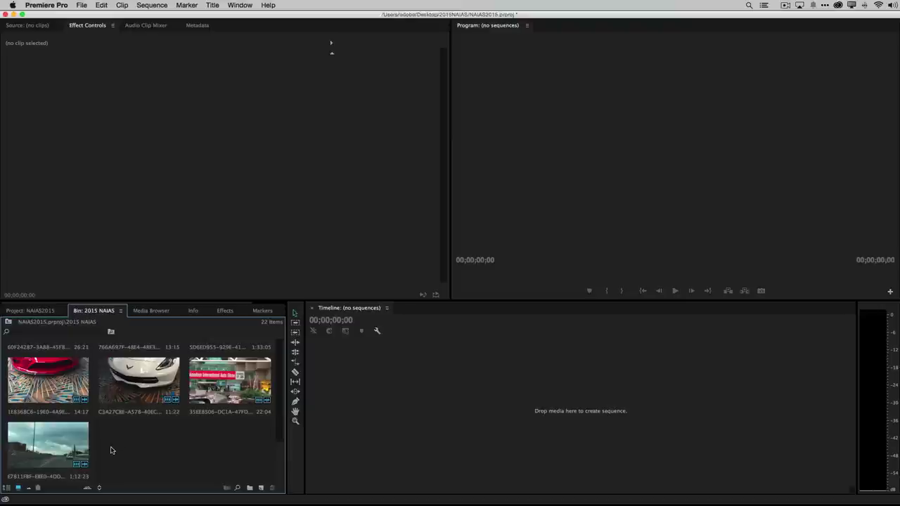
{"action": "scroll", "coordinate": [111, 447], "scroll_direction": "up", "scroll_amount": 8}
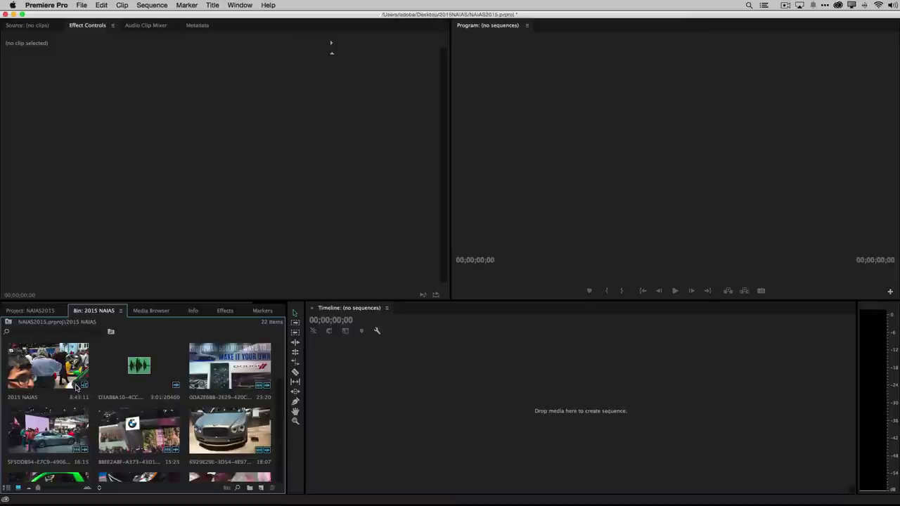
{"action": "double_click", "coordinate": [76, 386]}
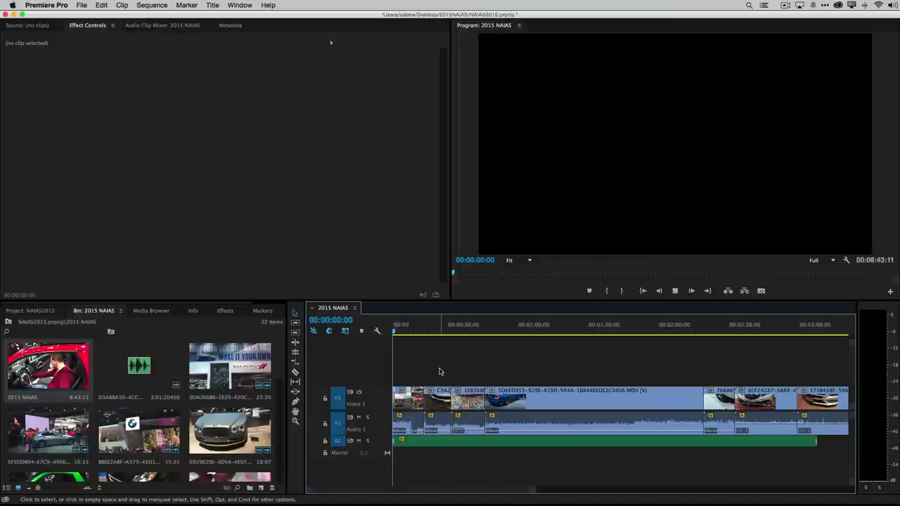
- Switch the Adobe Desktop Audio output to USB audio CODEC in the Audio Hardware preferences and check the 2015 NAIAS sequence's playback sound
{"action": "key", "text": "space"}
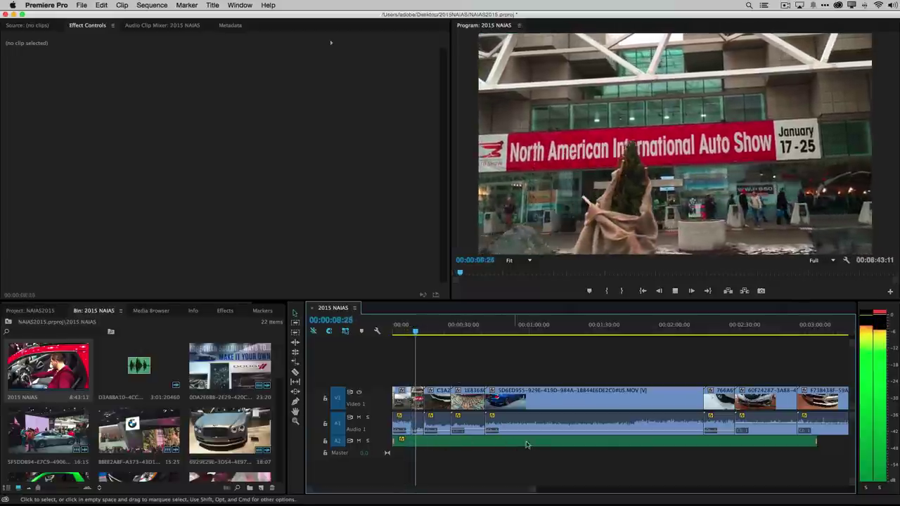
{"action": "key", "text": "space"}
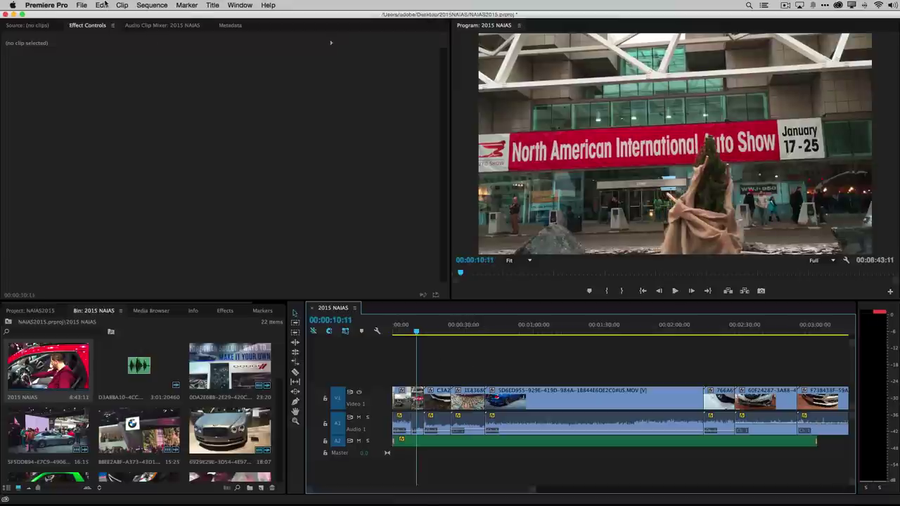
{"action": "left_click", "coordinate": [104, 5]}
{"action": "mouse_move", "coordinate": [82, 4]}
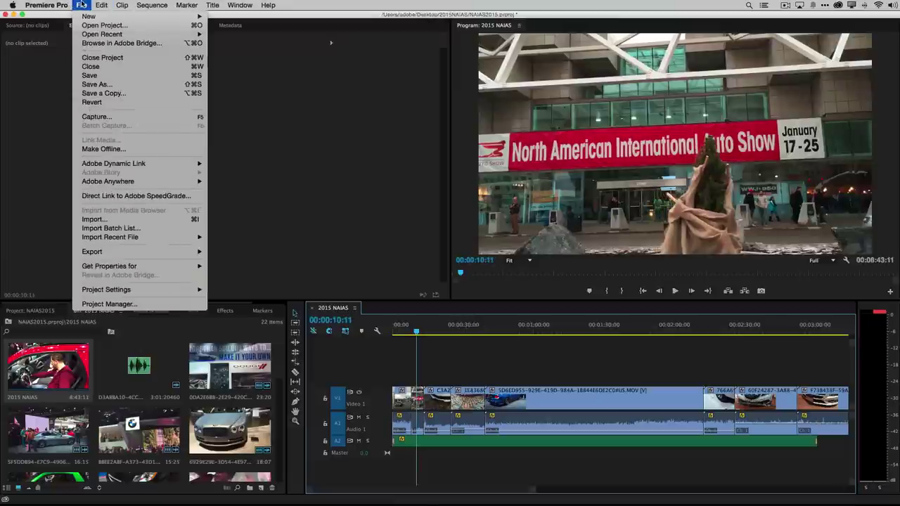
{"action": "mouse_move", "coordinate": [49, 5]}
{"action": "mouse_move", "coordinate": [63, 31]}
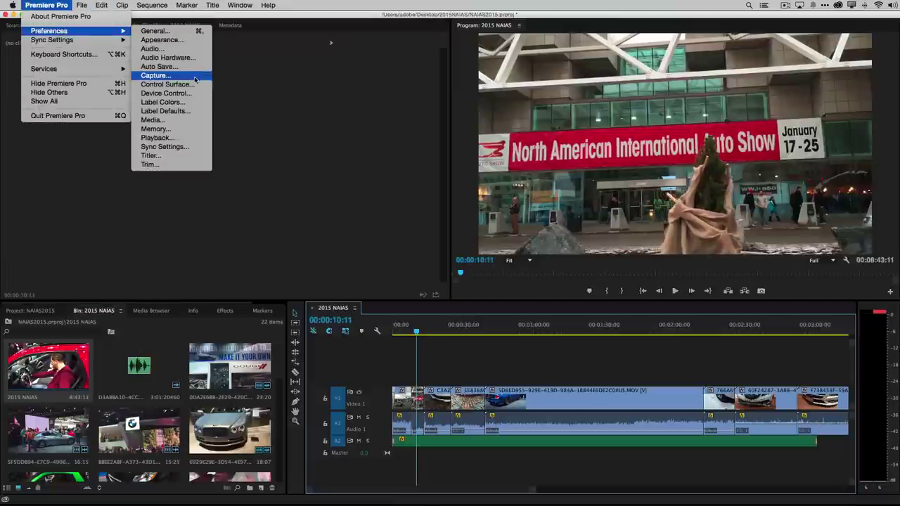
{"action": "left_click", "coordinate": [175, 57]}
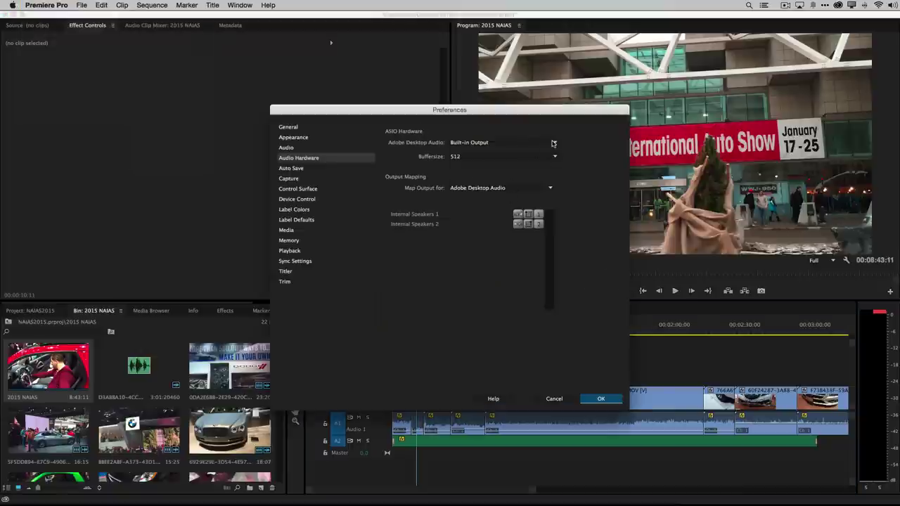
{"action": "left_click", "coordinate": [553, 143]}
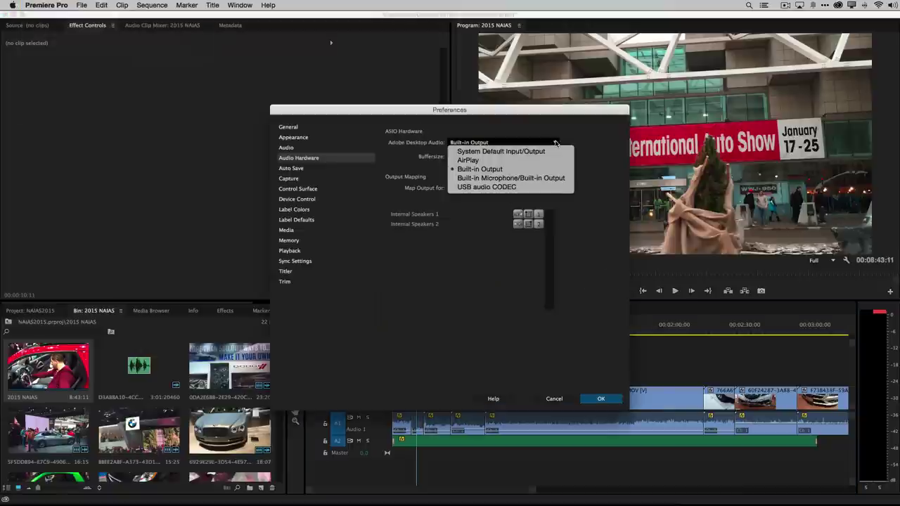
{"action": "left_click", "coordinate": [529, 188]}
{"action": "left_click", "coordinate": [601, 398]}
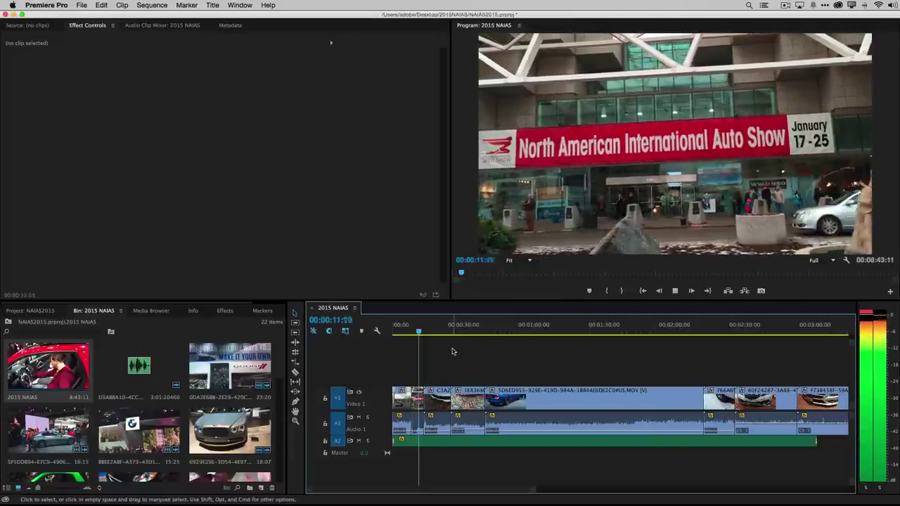
{"action": "key", "text": "XF86AudioRaiseVolume"}
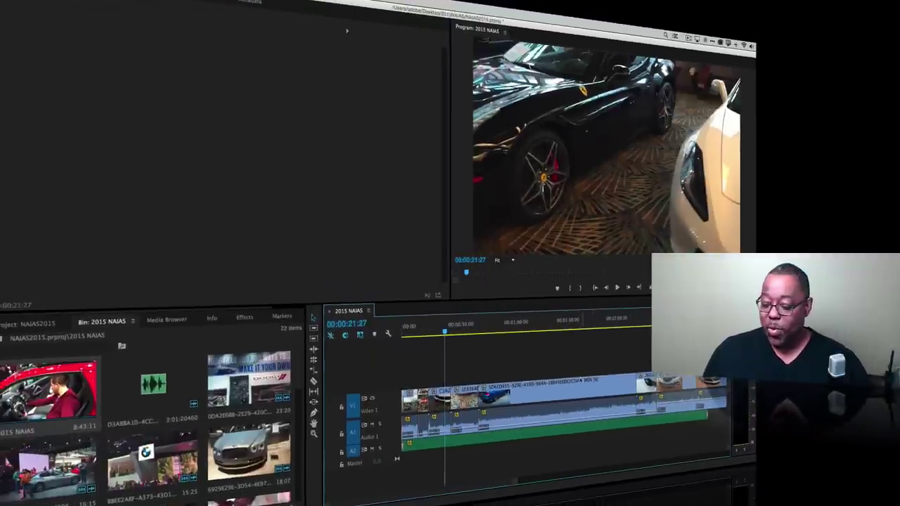
- Create a new sequence from the Dodge display clip in the 2015 NAIAS bin
{"action": "left_click", "coordinate": [577, 381]}
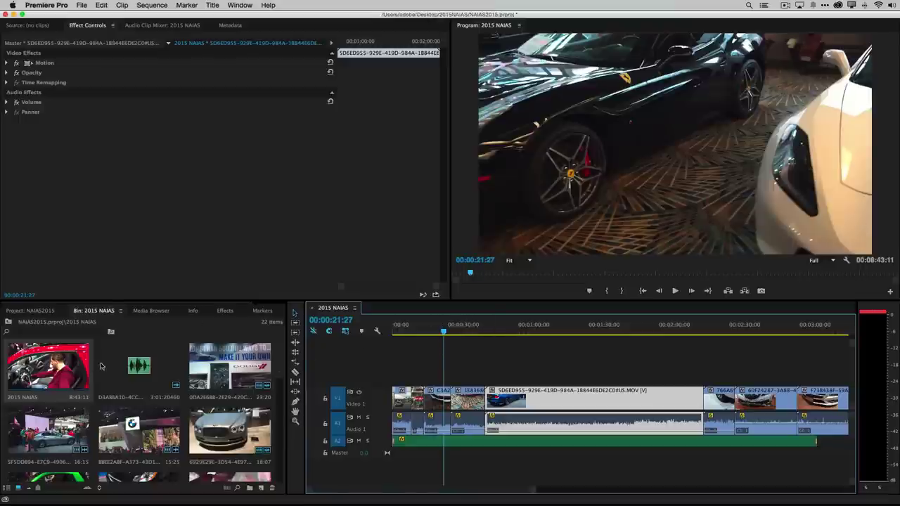
{"action": "left_click", "coordinate": [235, 369]}
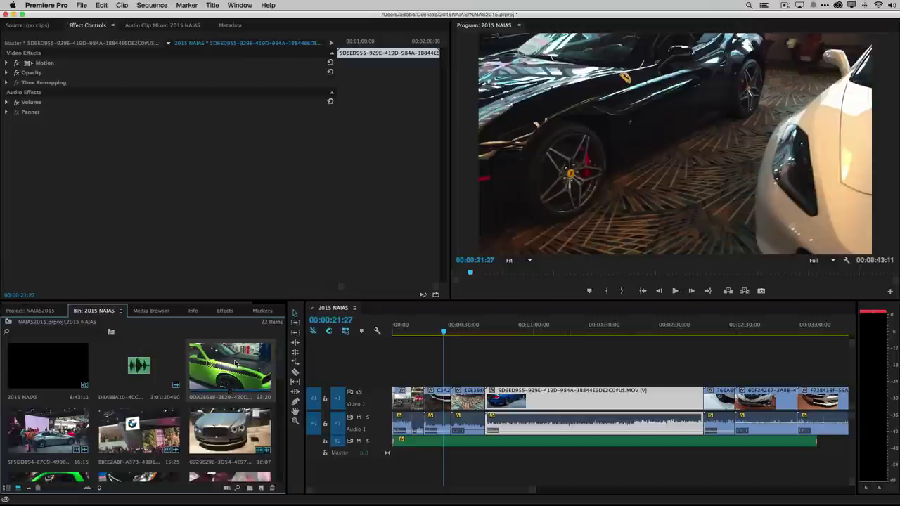
{"action": "right_click", "coordinate": [232, 362]}
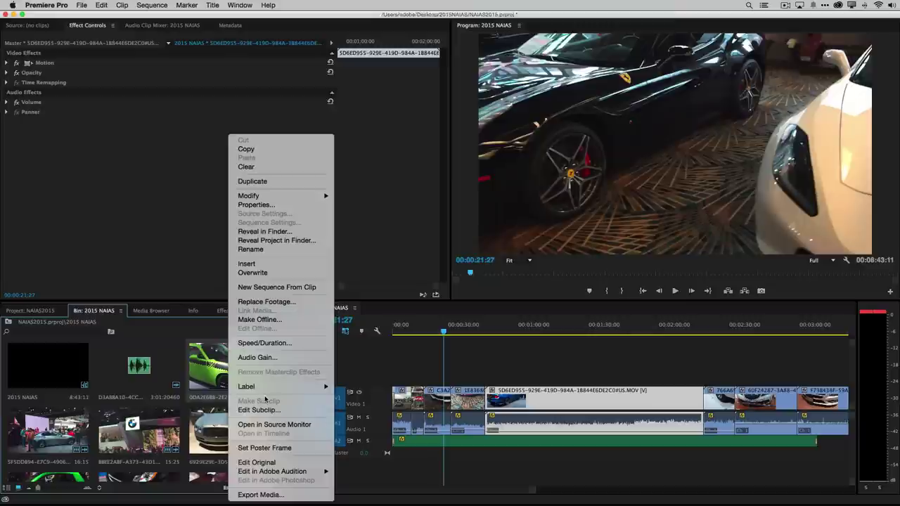
{"action": "left_click", "coordinate": [300, 287]}
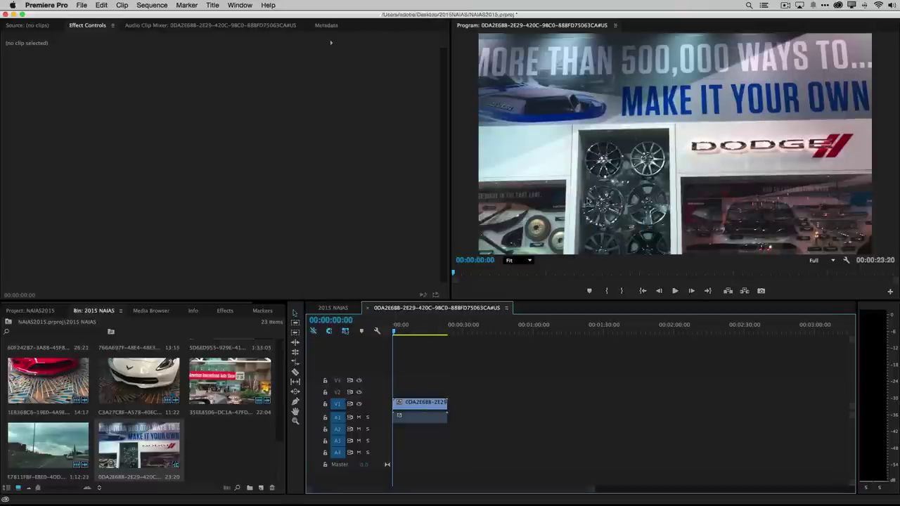
- Look back at the 2015 NAIAS sequence, return to the new sequence and delete the Dodge clip from its timeline
{"action": "left_click", "coordinate": [336, 307]}
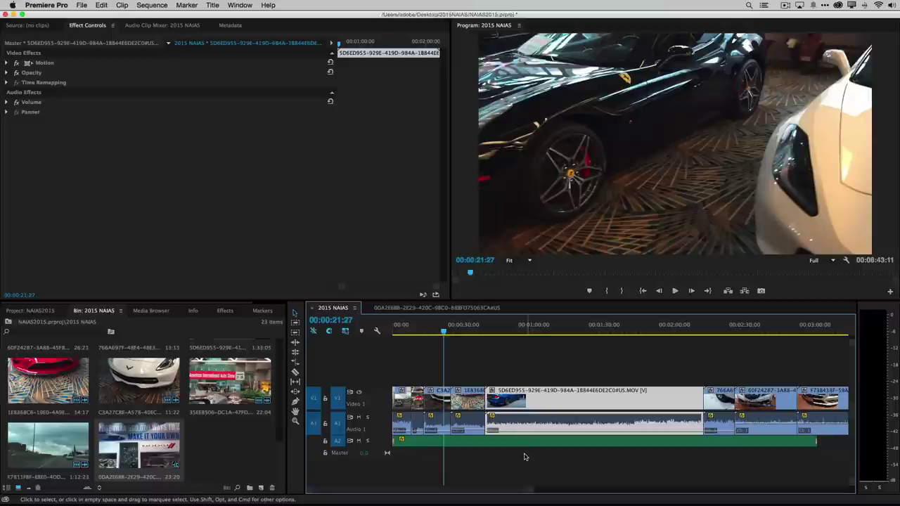
{"action": "left_click", "coordinate": [413, 309]}
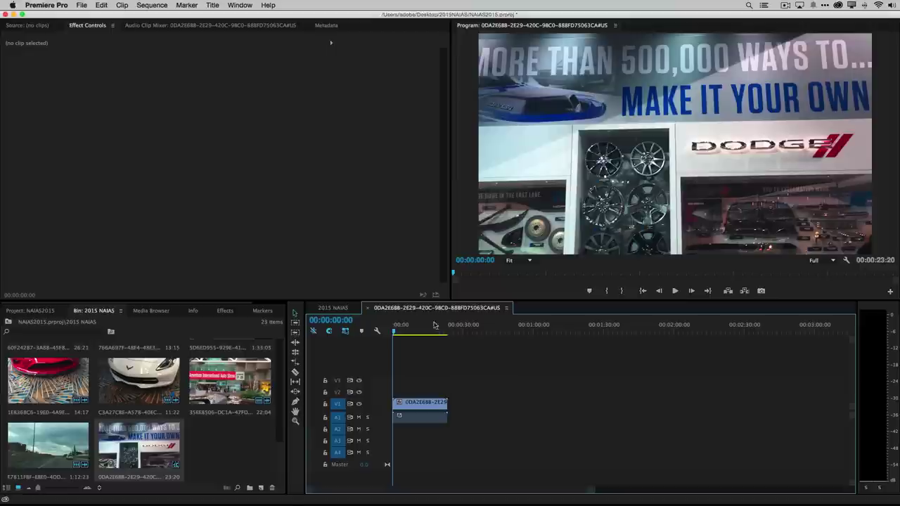
{"action": "left_click", "coordinate": [415, 407]}
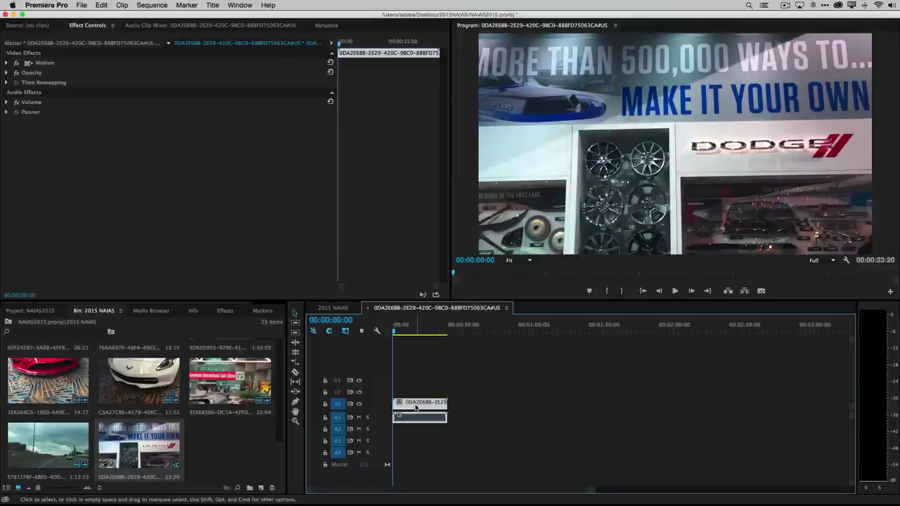
{"action": "key", "text": "Delete"}
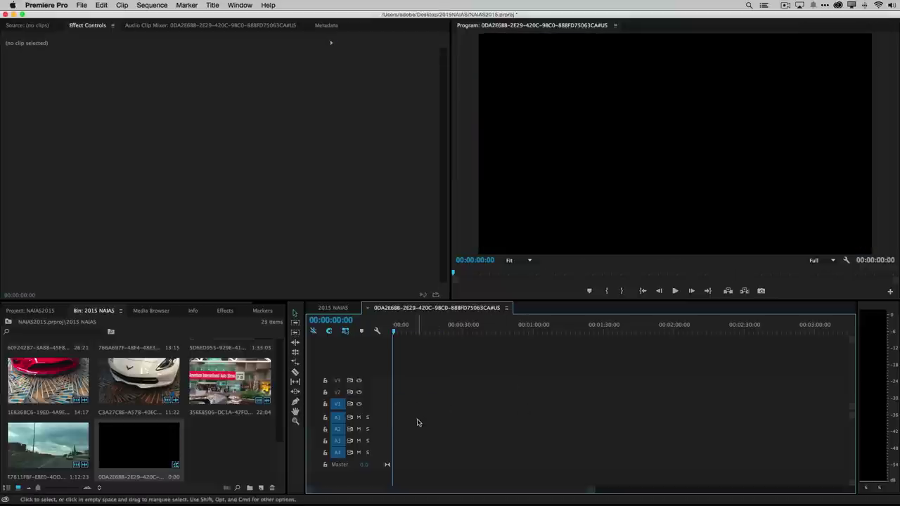
- Place the music clip from the 2015 NAIAS bin at the start of the empty sequence's audio tracks
{"action": "scroll", "coordinate": [234, 430], "scroll_direction": "down", "scroll_amount": 5}
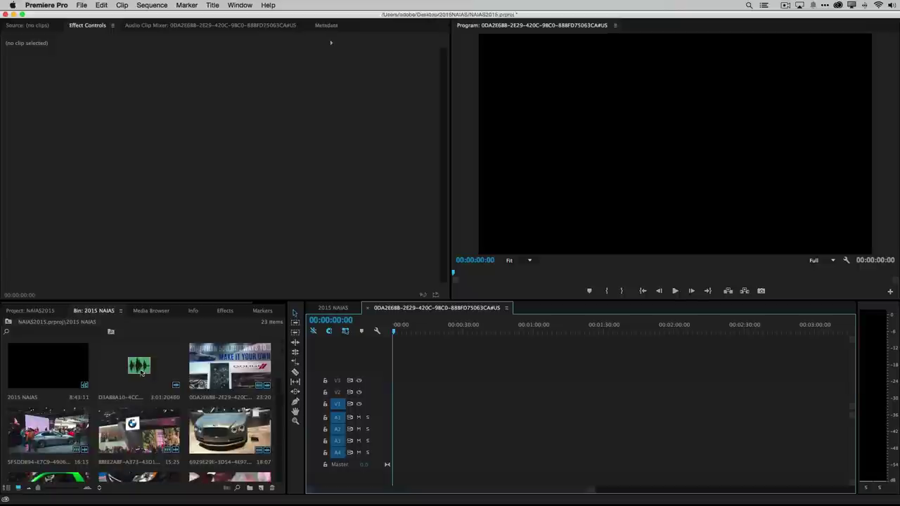
{"action": "left_click_drag", "start_coordinate": [137, 367], "coordinate": [381, 424]}
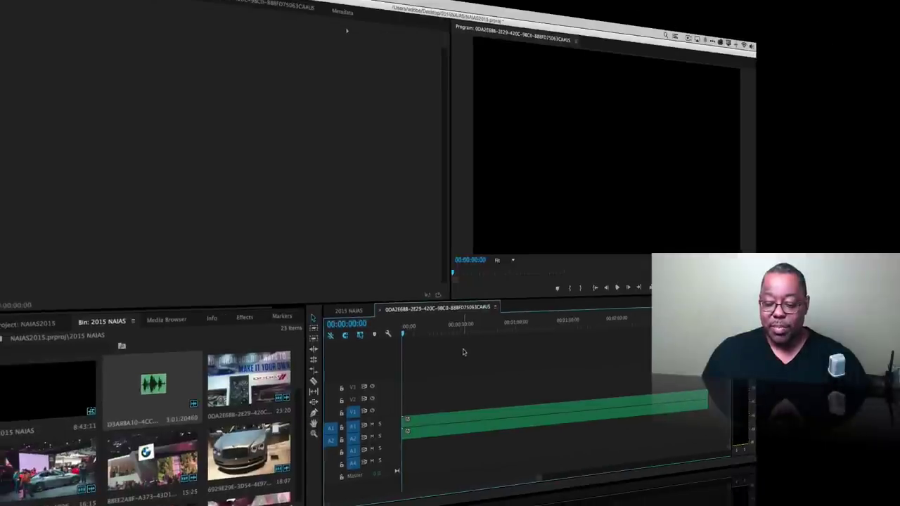
{"action": "left_click", "coordinate": [464, 417]}
{"action": "left_click", "coordinate": [461, 358]}
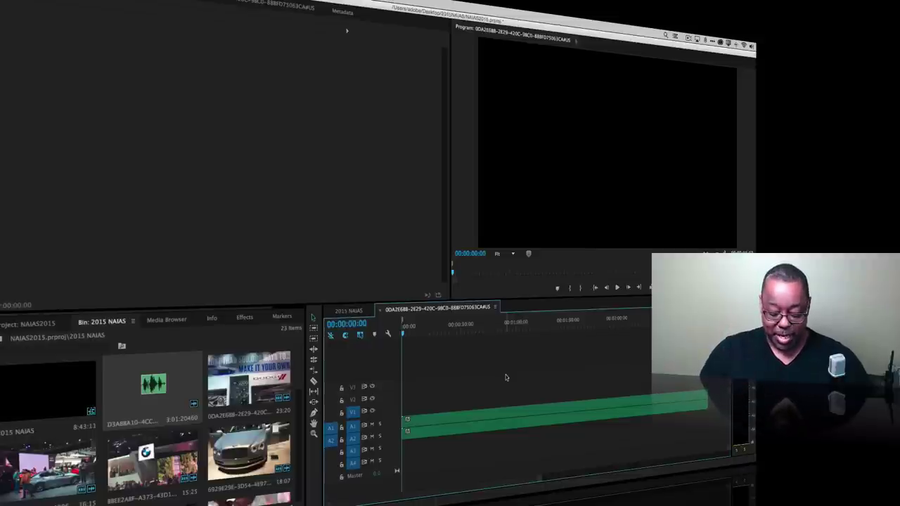
- Play the music and add sequence markers on its beats until about 43 seconds, and return the playhead to the start
{"action": "key", "text": "space"}
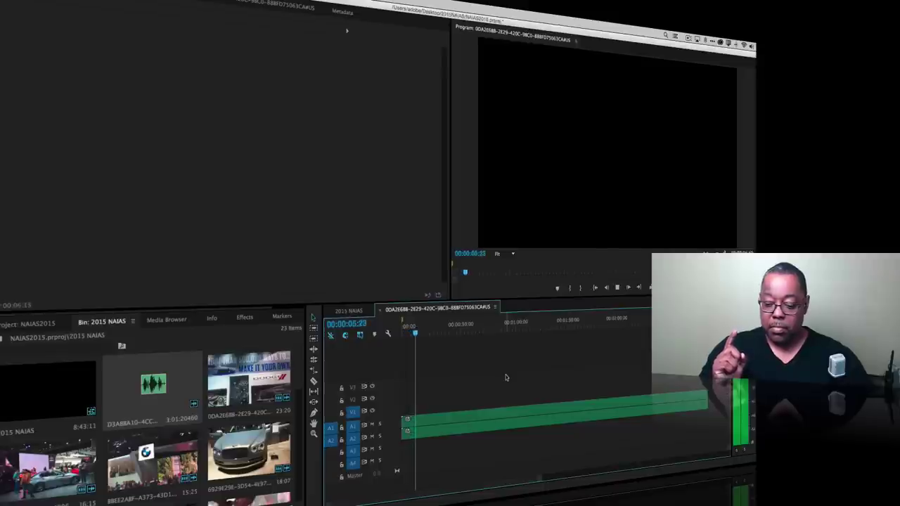
{"action": "key", "text": "m"}
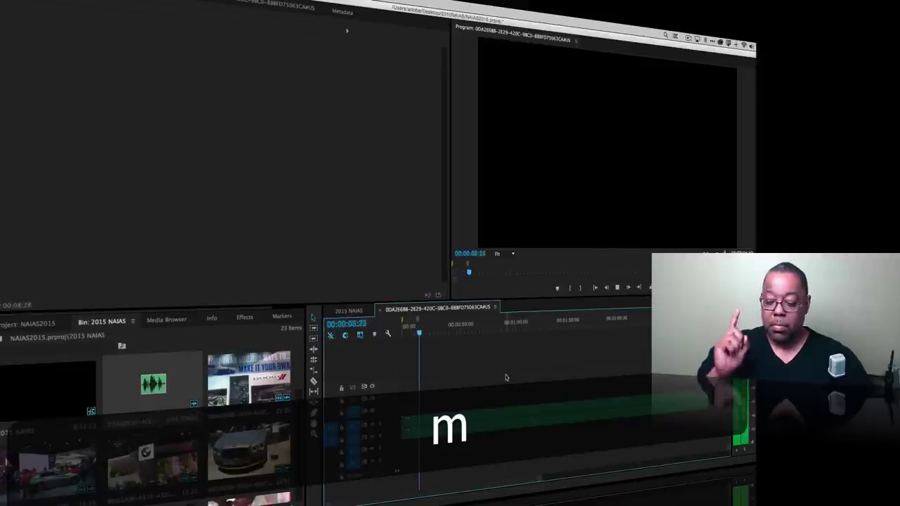
{"action": "key", "text": "m"}
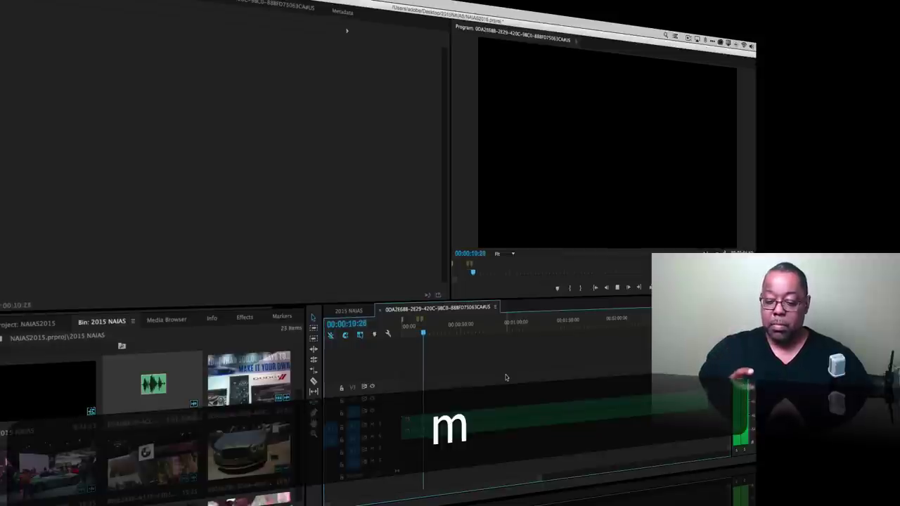
{"action": "key", "text": "m"}
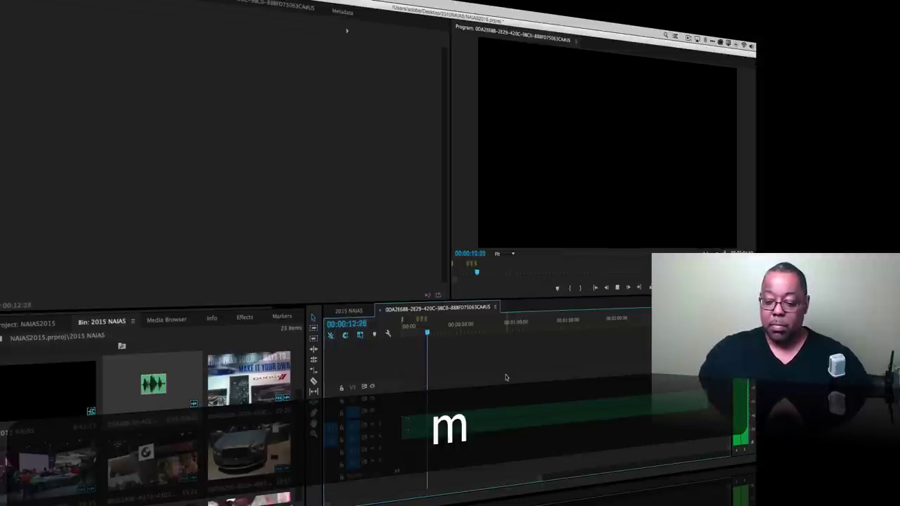
{"action": "key", "text": "m"}
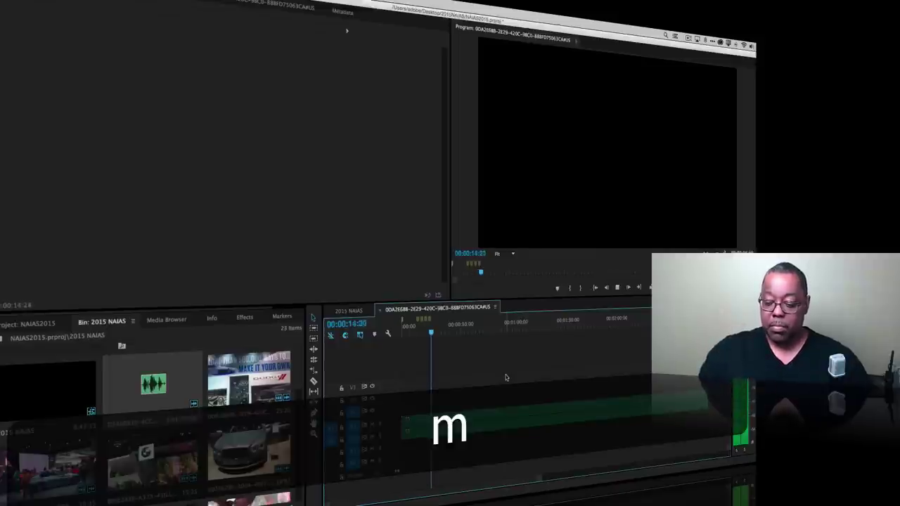
{"action": "key", "text": "m"}
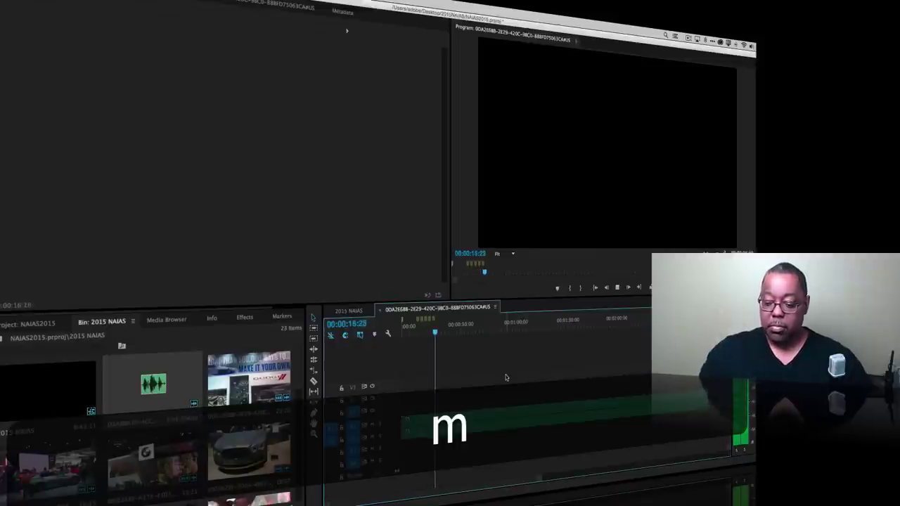
{"action": "key", "text": "m"}
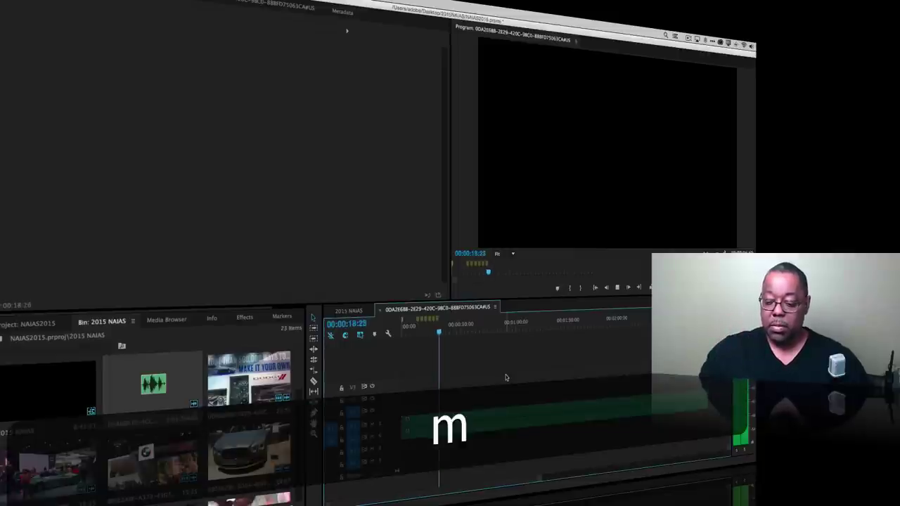
{"action": "key", "text": "m"}
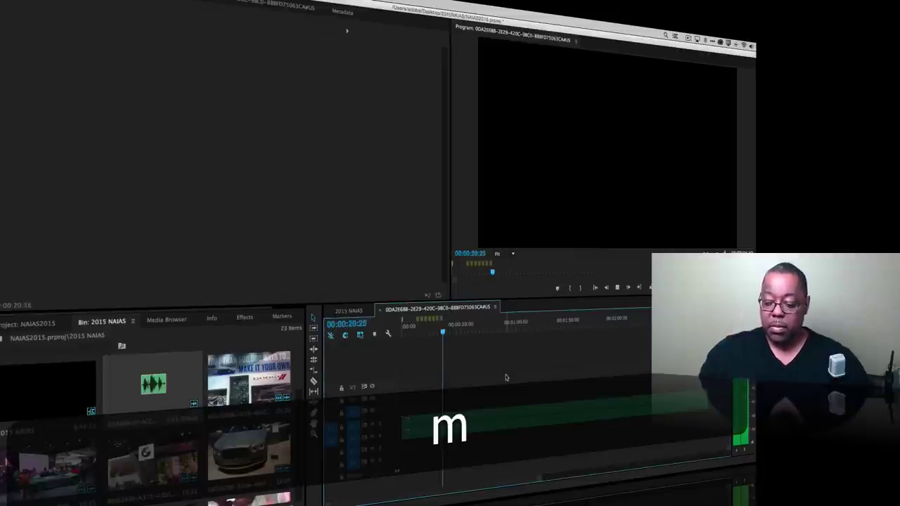
{"action": "key", "text": "m"}
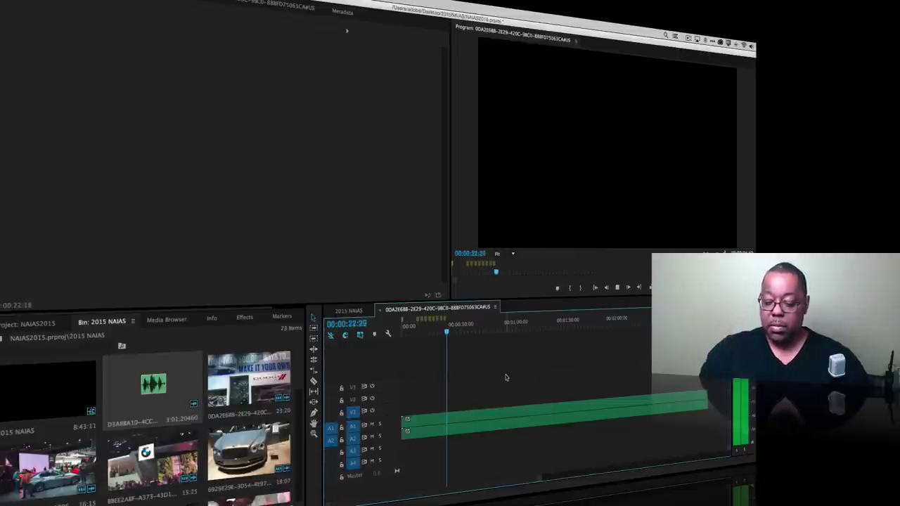
{"action": "key", "text": "m"}
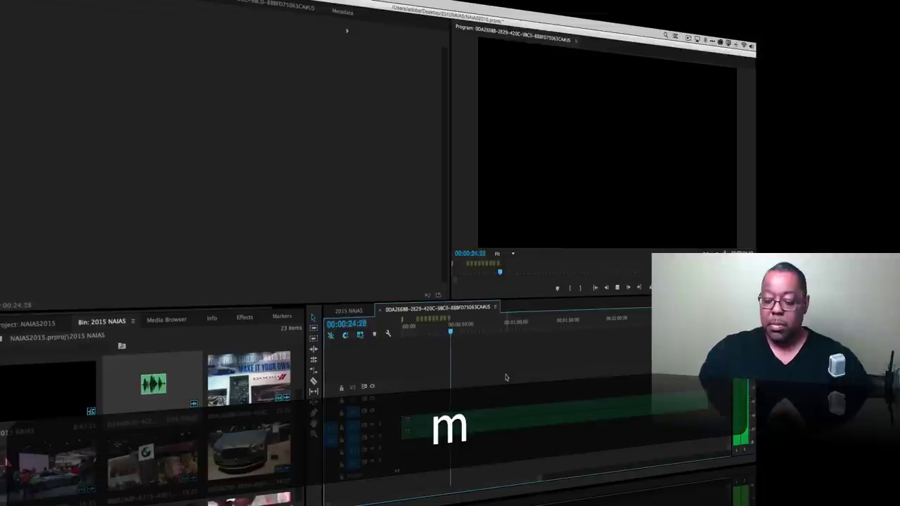
{"action": "key", "text": "m"}
{"action": "key", "text": "m"}
{"action": "key", "text": "m"}
{"action": "key", "text": "m"}
{"action": "key", "text": "m"}
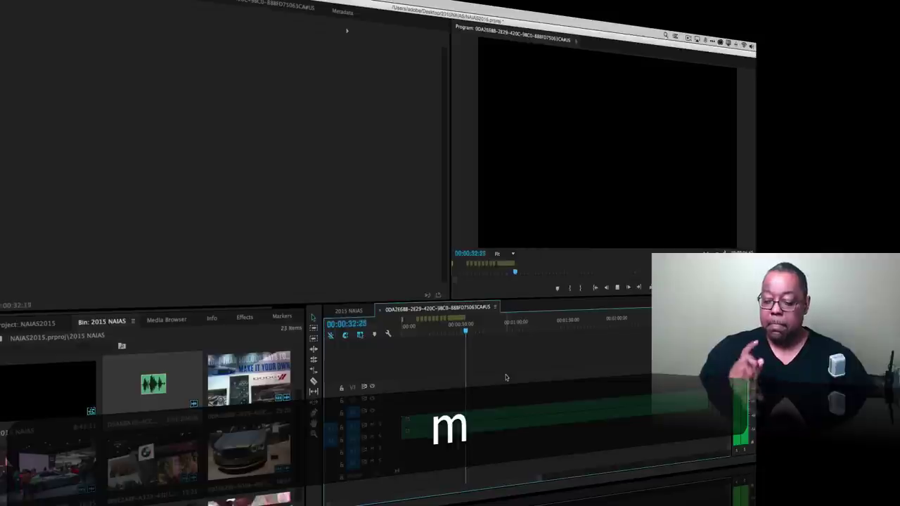
{"action": "key", "text": "m"}
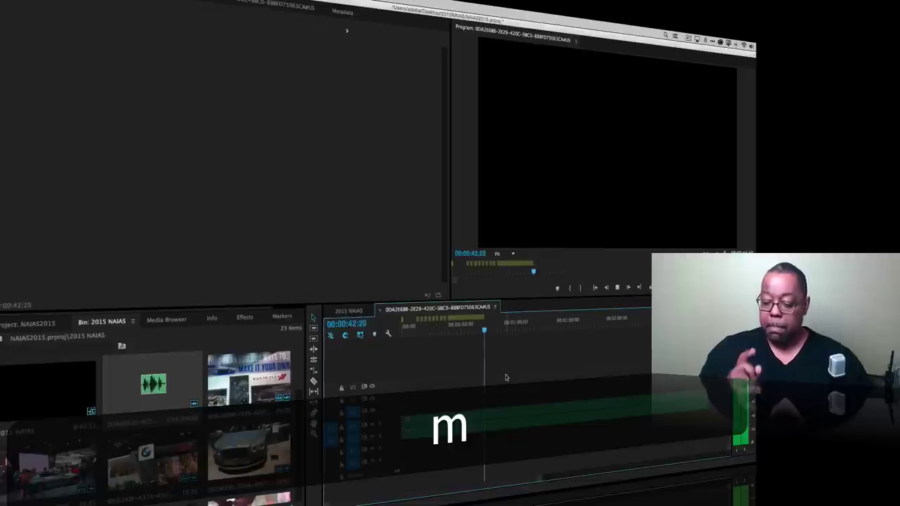
{"action": "key", "text": "j"}
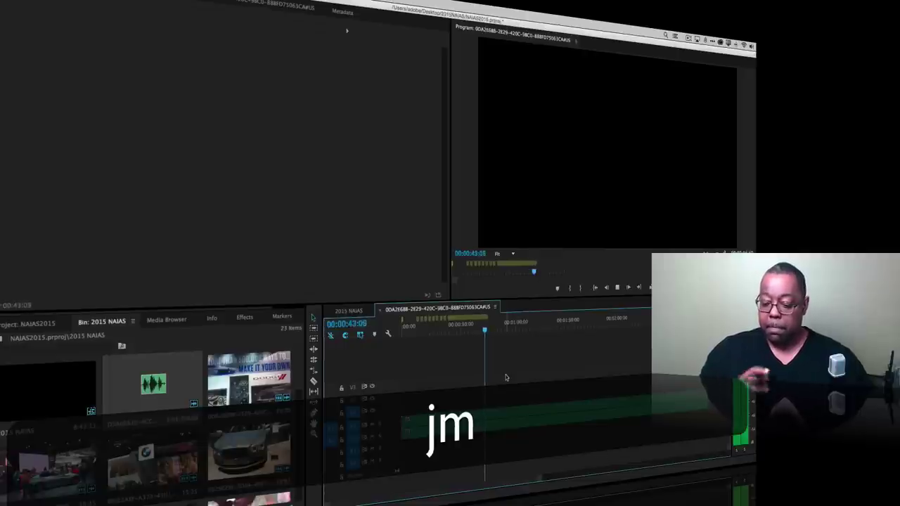
{"action": "key", "text": "space"}
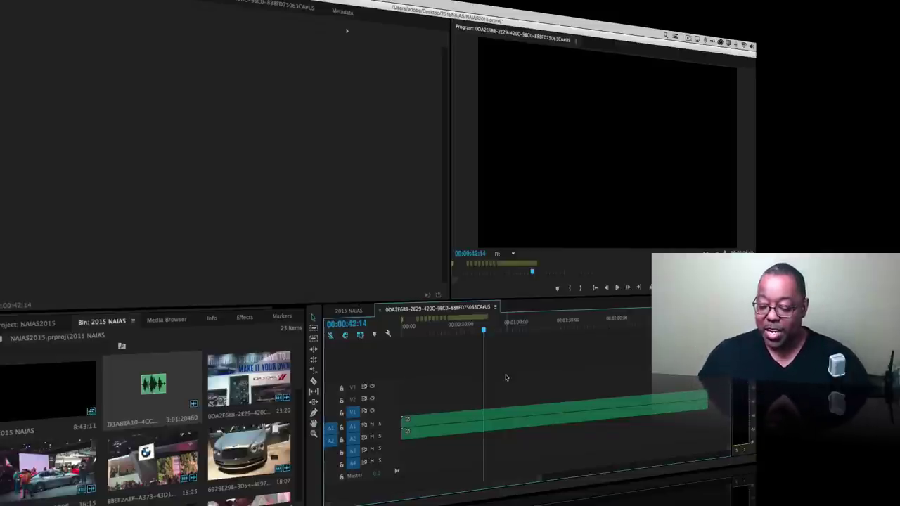
{"action": "left_click_drag", "start_coordinate": [484, 332], "coordinate": [385, 345]}
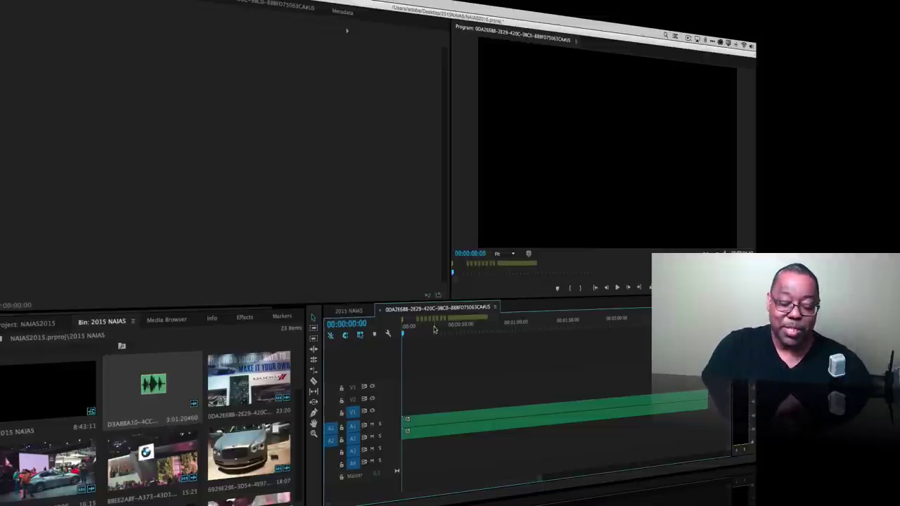
{"action": "scroll", "coordinate": [209, 391], "scroll_direction": "down", "scroll_amount": 5}
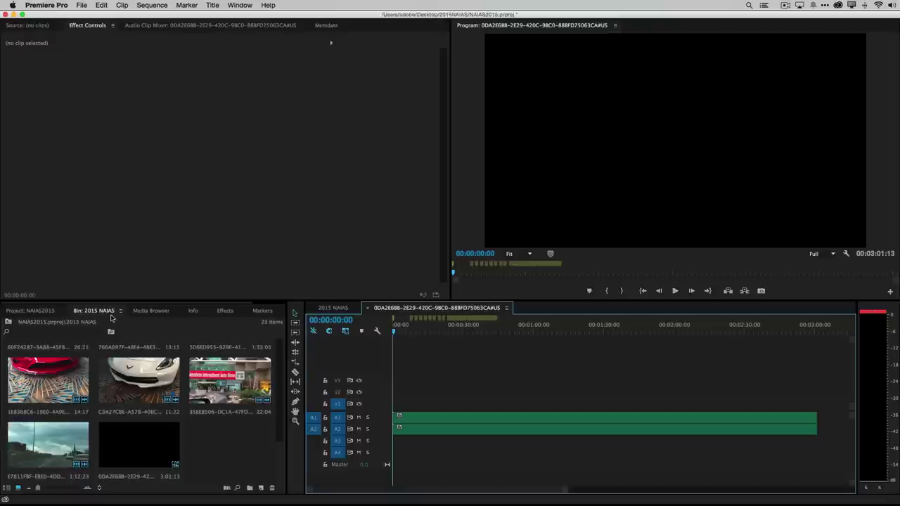
- Dock the 2015 NAIAS bin in the Source and Effect Controls panel group and look through its clips
{"action": "left_click_drag", "start_coordinate": [101, 314], "coordinate": [137, 249]}
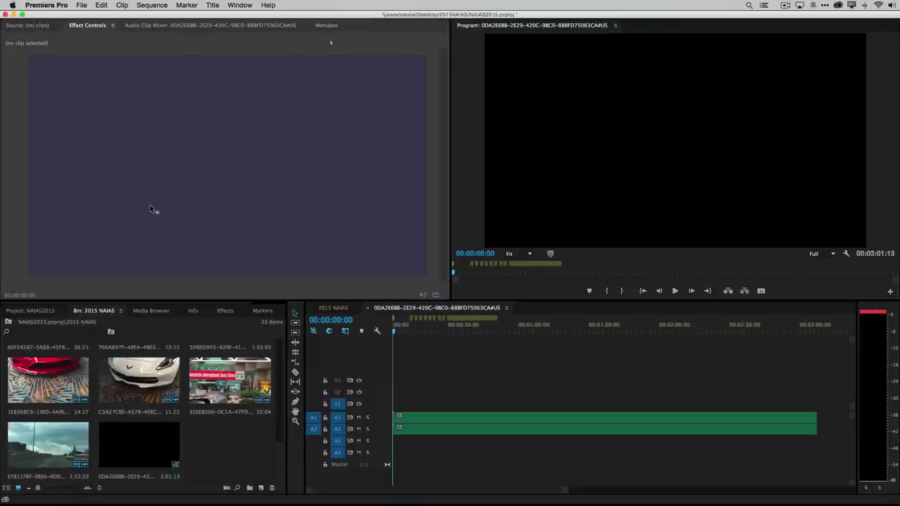
{"action": "left_click_drag", "start_coordinate": [150, 203], "coordinate": [300, 220]}
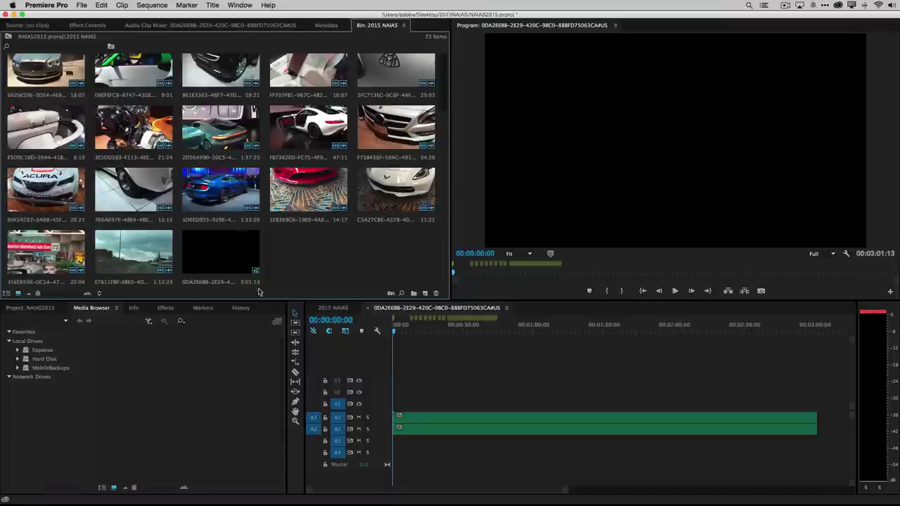
{"action": "scroll", "coordinate": [219, 149], "scroll_direction": "up", "scroll_amount": 3}
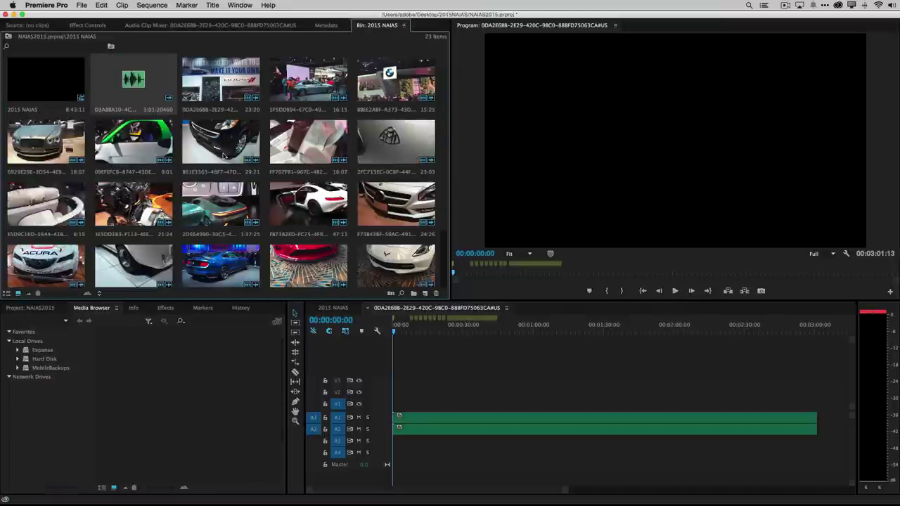
{"action": "scroll", "coordinate": [288, 243], "scroll_direction": "down", "scroll_amount": 3}
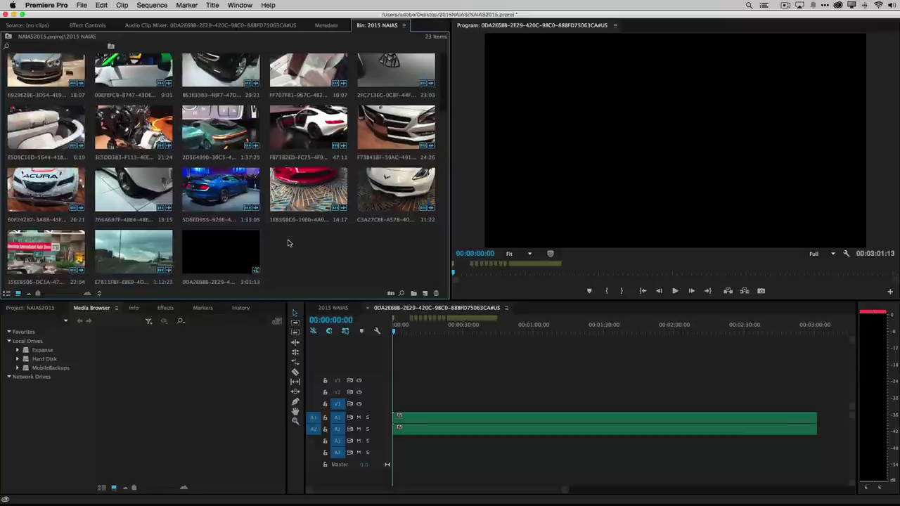
- Reorder the bin so the highway driving clip follows the music clip, with the red auto show sign clip right after it
{"action": "left_click", "coordinate": [141, 252]}
{"action": "left_click_drag", "start_coordinate": [160, 166], "coordinate": [200, 104]}
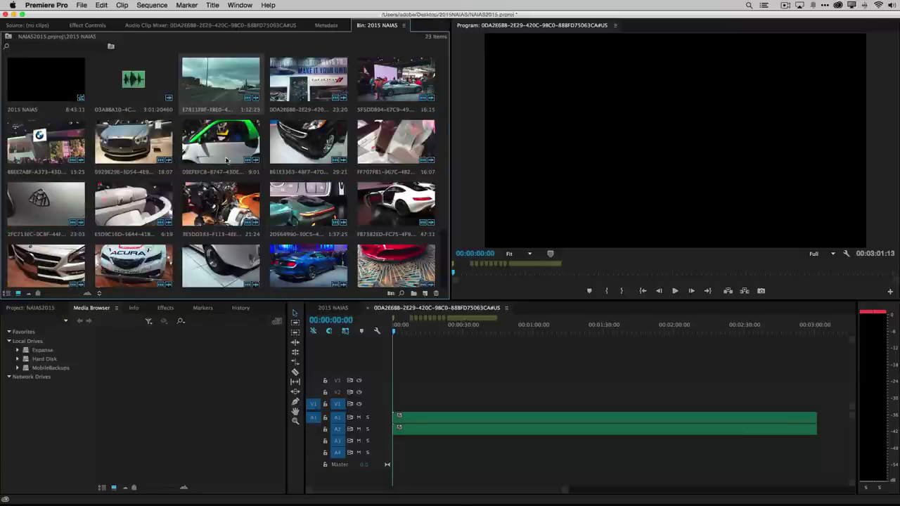
{"action": "left_click_drag", "start_coordinate": [123, 262], "coordinate": [213, 124]}
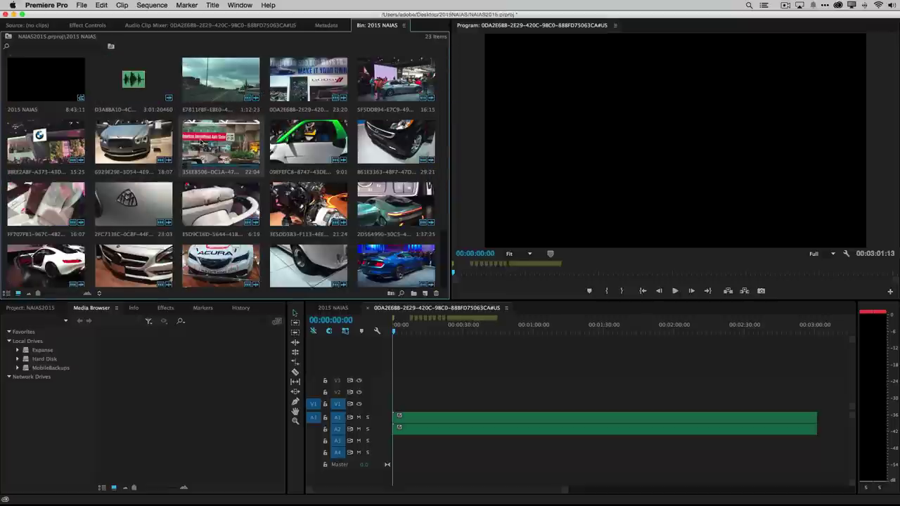
{"action": "left_click_drag", "start_coordinate": [219, 123], "coordinate": [257, 99]}
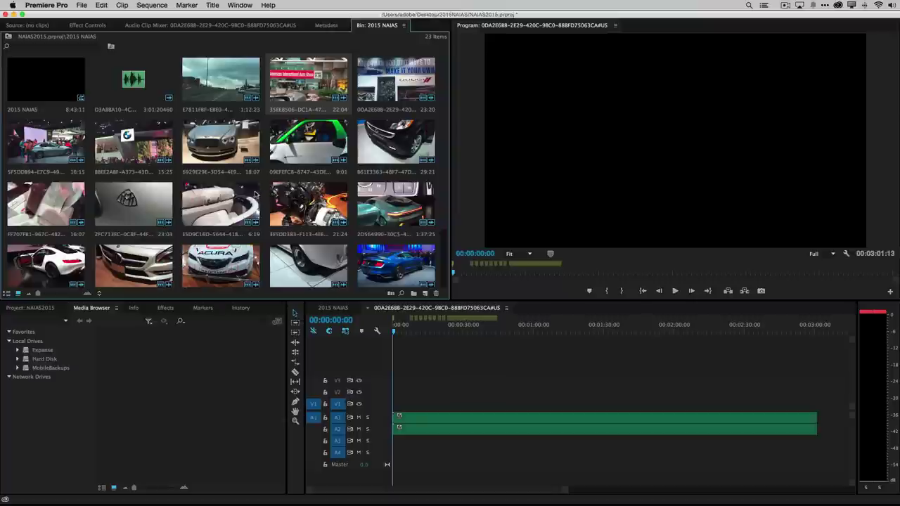
- Place the blue Mustang clip directly after the auto show sign clip in the bin
{"action": "scroll", "coordinate": [353, 184], "scroll_direction": "down", "scroll_amount": 2}
{"action": "left_click_drag", "start_coordinate": [385, 193], "coordinate": [308, 75]}
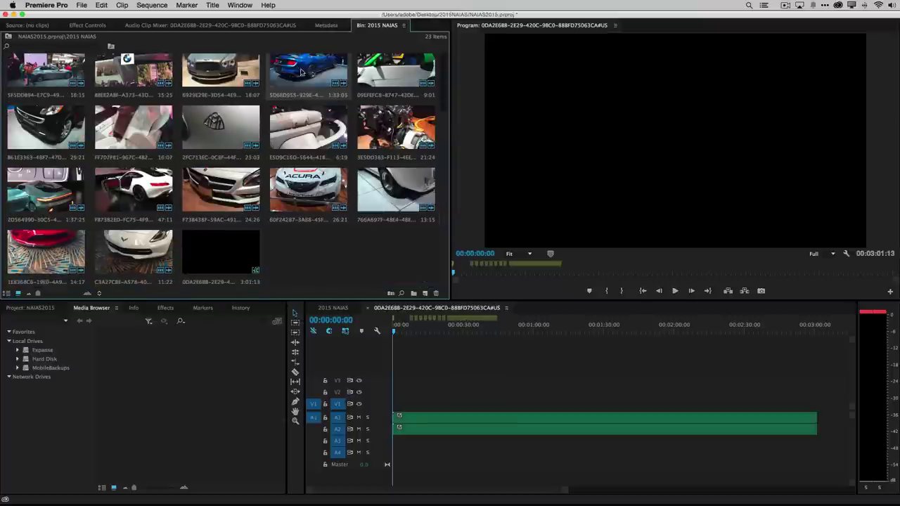
{"action": "scroll", "coordinate": [309, 77], "scroll_direction": "up", "scroll_amount": 2}
{"action": "left_click_drag", "start_coordinate": [309, 148], "coordinate": [350, 102]}
- Arrange the wheel, white Corvette and red car clips in that order between the blue Mustang and Dodge display clips
{"action": "scroll", "coordinate": [134, 243], "scroll_direction": "down", "scroll_amount": 2}
{"action": "left_click_drag", "start_coordinate": [134, 251], "coordinate": [25, 144]}
{"action": "scroll", "coordinate": [313, 123], "scroll_direction": "up", "scroll_amount": 1}
{"action": "scroll", "coordinate": [235, 214], "scroll_direction": "down", "scroll_amount": 2}
{"action": "scroll", "coordinate": [234, 215], "scroll_direction": "down", "scroll_amount": 1}
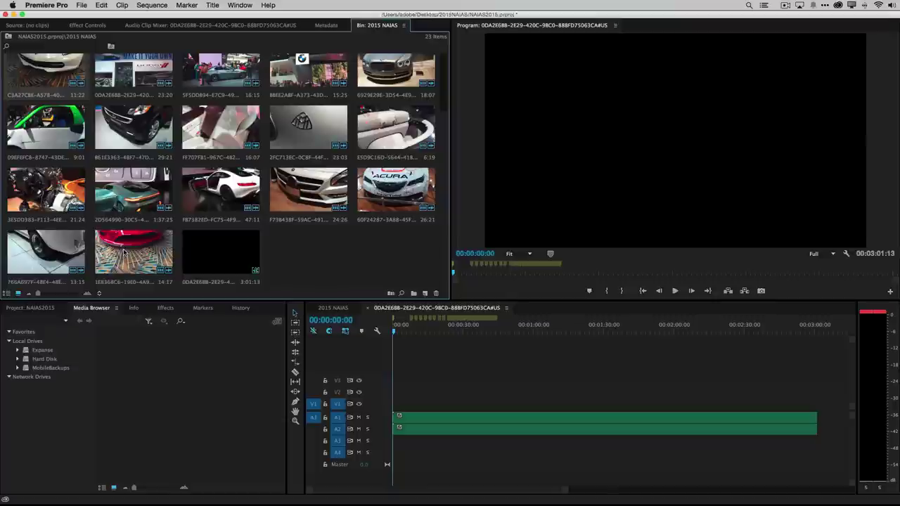
{"action": "left_click_drag", "start_coordinate": [99, 95], "coordinate": [96, 114]}
{"action": "left_click_drag", "start_coordinate": [131, 251], "coordinate": [100, 97]}
{"action": "scroll", "coordinate": [232, 182], "scroll_direction": "up", "scroll_amount": 2}
{"action": "scroll", "coordinate": [232, 181], "scroll_direction": "up", "scroll_amount": 1}
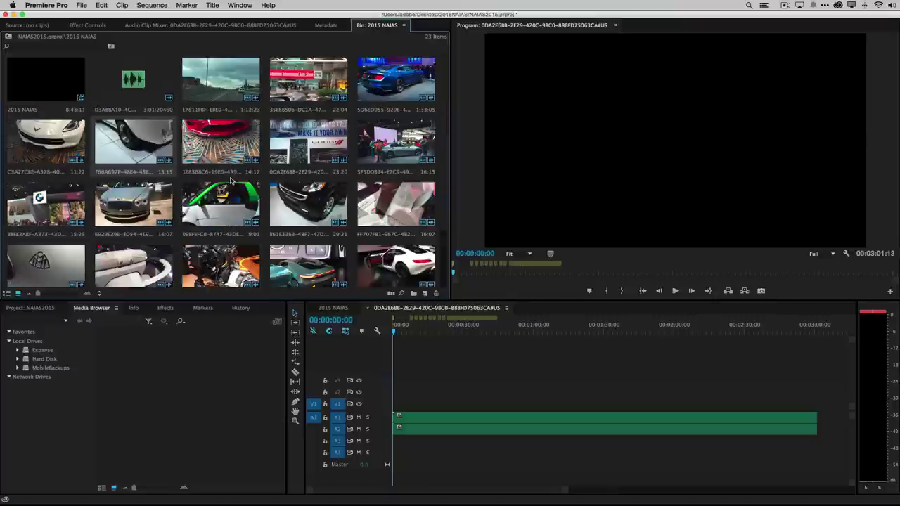
{"action": "left_click_drag", "start_coordinate": [141, 144], "coordinate": [22, 142]}
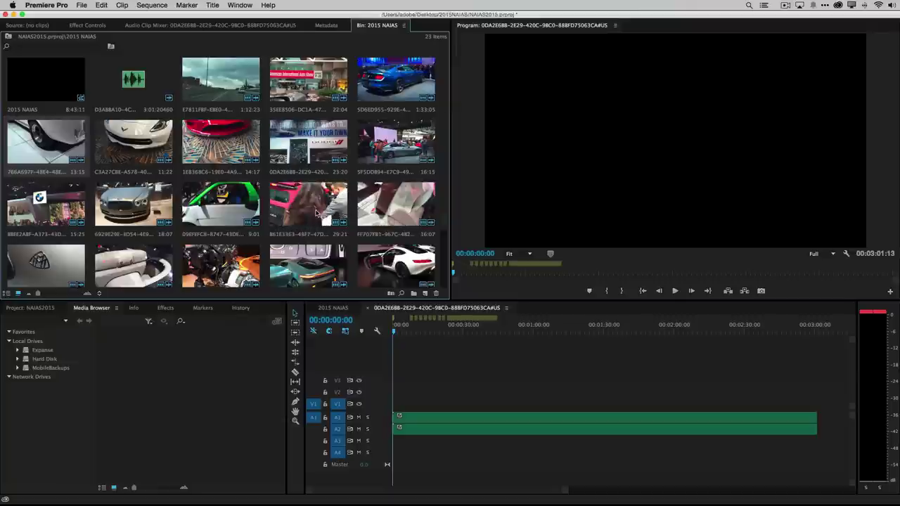
- Place the teal concept car clip after the Dodge display clip and the BMW clip ahead of the stage sedan clip
{"action": "scroll", "coordinate": [311, 203], "scroll_direction": "down", "scroll_amount": 2}
{"action": "left_click_drag", "start_coordinate": [307, 190], "coordinate": [350, 83]}
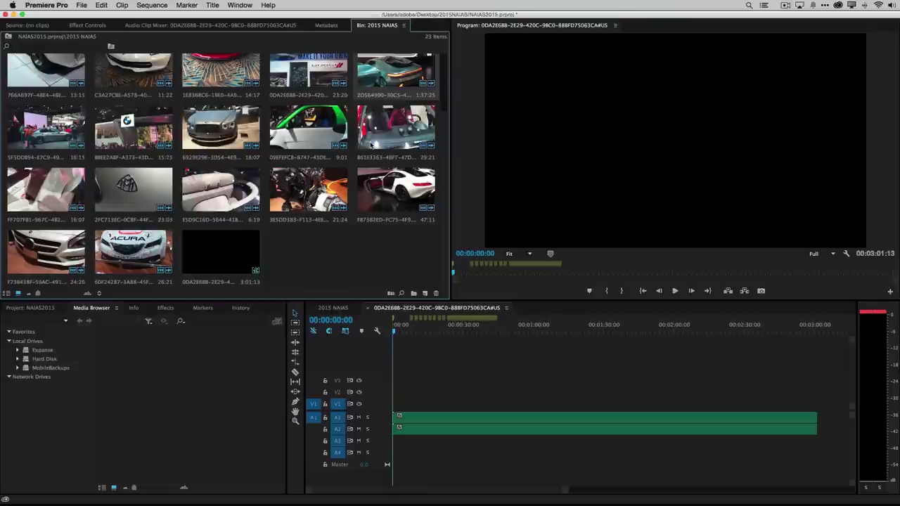
{"action": "scroll", "coordinate": [370, 144], "scroll_direction": "up", "scroll_amount": 2}
{"action": "left_click_drag", "start_coordinate": [166, 222], "coordinate": [21, 202]}
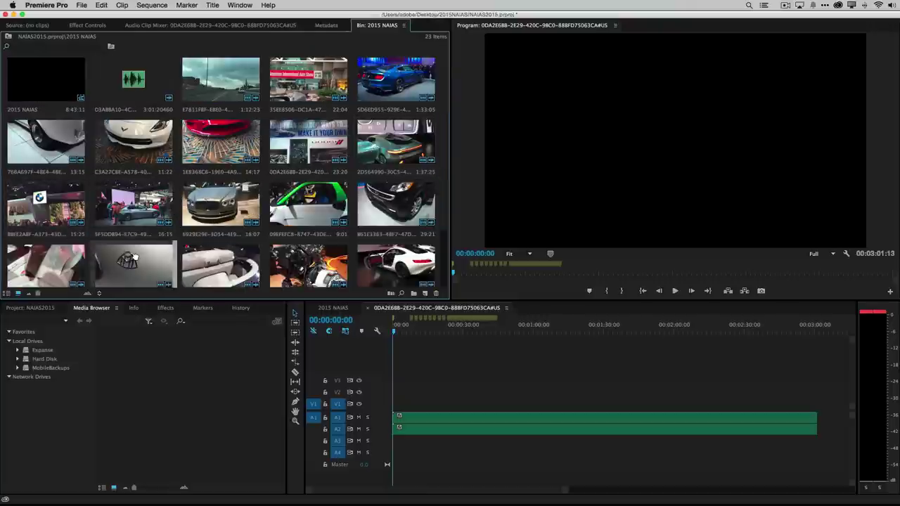
- Place the emblem close-up, convertible interior and white open-door car clips in that order after the teal concept car
{"action": "left_click_drag", "start_coordinate": [31, 208], "coordinate": [31, 208]}
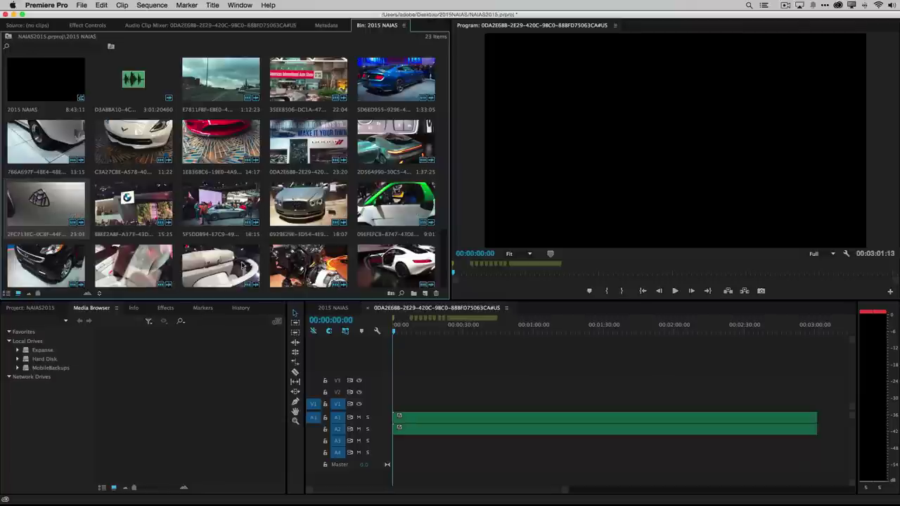
{"action": "left_click_drag", "start_coordinate": [215, 271], "coordinate": [129, 223]}
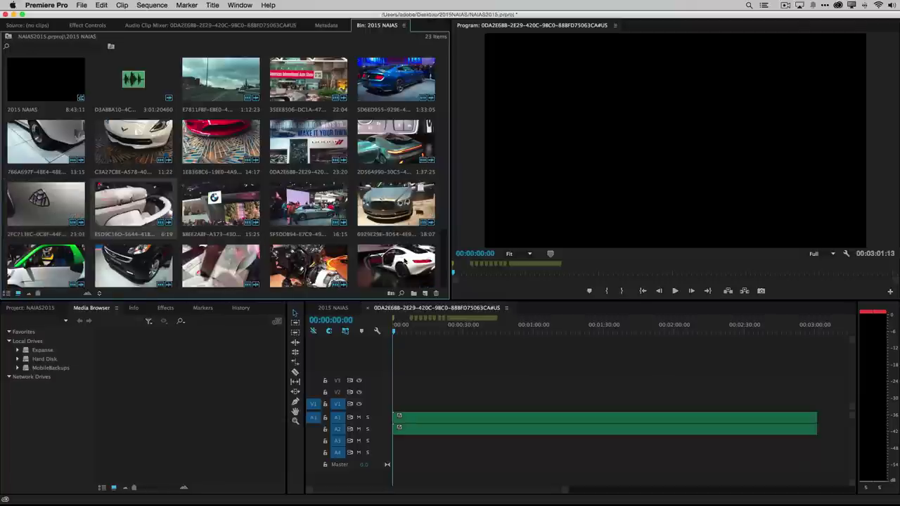
{"action": "left_click_drag", "start_coordinate": [398, 267], "coordinate": [201, 218]}
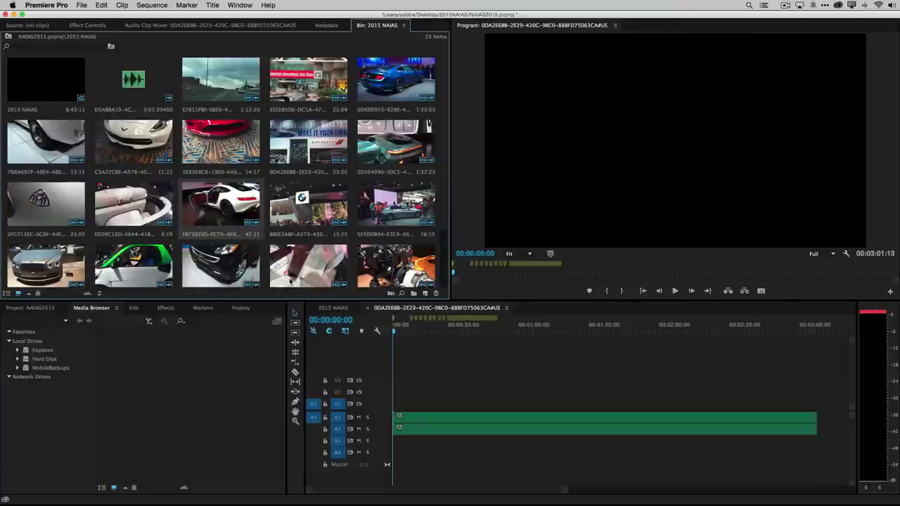
- Place the green-and-white and black car clips after the white open-door car, and the engine and blurred seat clips before it
{"action": "left_click_drag", "start_coordinate": [149, 269], "coordinate": [264, 221]}
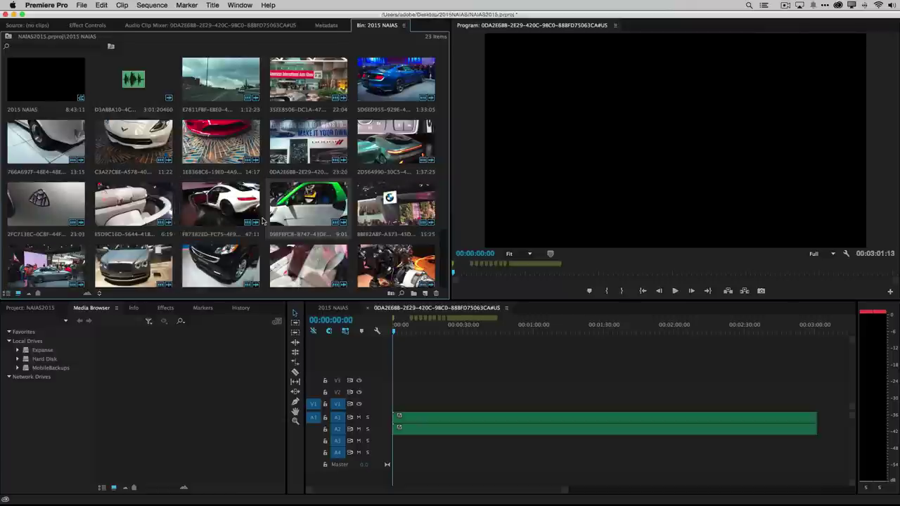
{"action": "left_click_drag", "start_coordinate": [219, 276], "coordinate": [348, 214]}
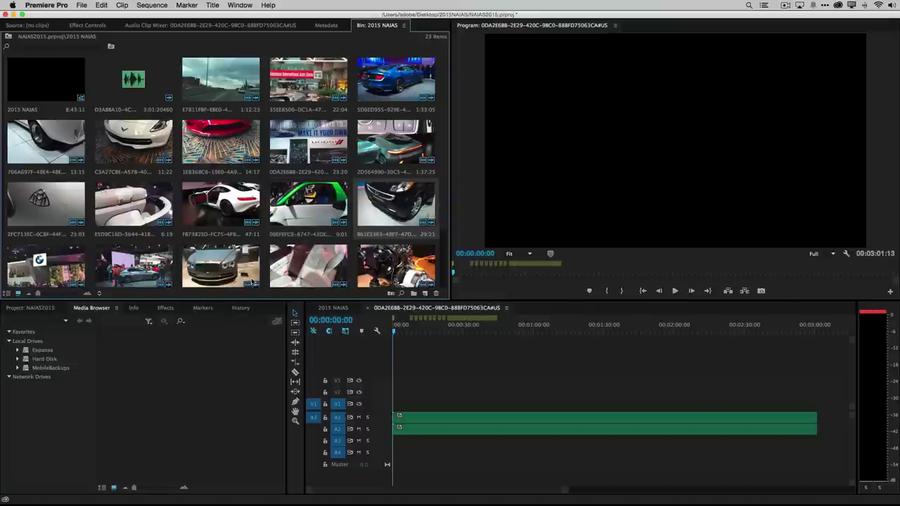
{"action": "left_click_drag", "start_coordinate": [393, 272], "coordinate": [186, 220]}
{"action": "left_click_drag", "start_coordinate": [401, 274], "coordinate": [282, 227]}
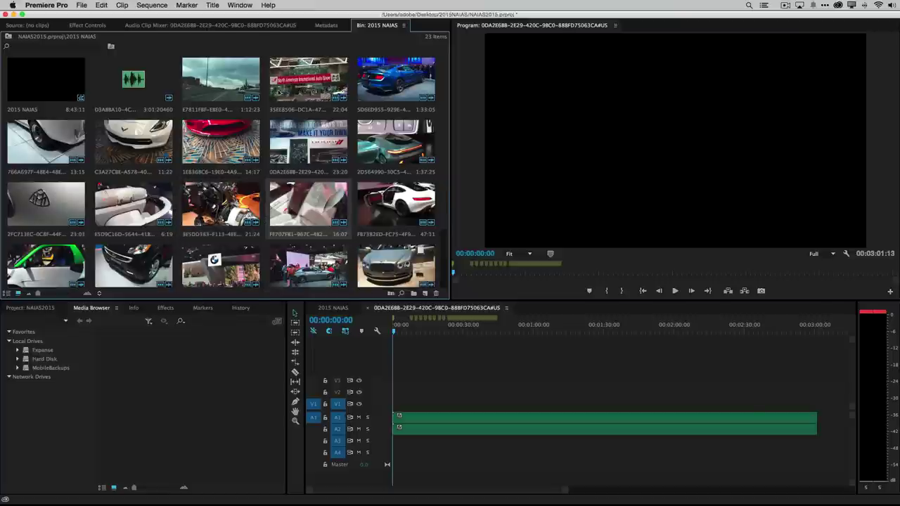
- Automate all clips from the highway to the Acura into the sequence in Selection Order, At Unnumbered Markers, with Overwrite Edit and Ignore Audio
{"action": "left_click", "coordinate": [235, 89]}
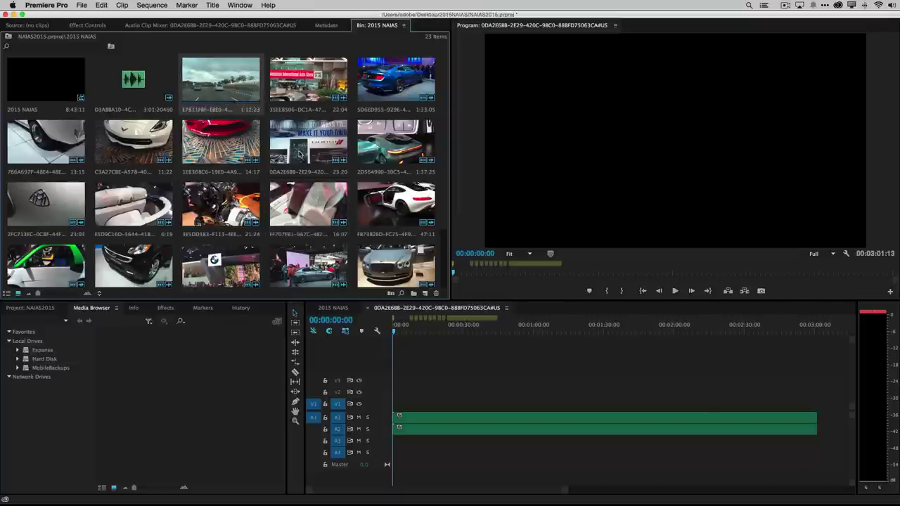
{"action": "scroll", "coordinate": [298, 154], "scroll_direction": "down", "scroll_amount": 2}
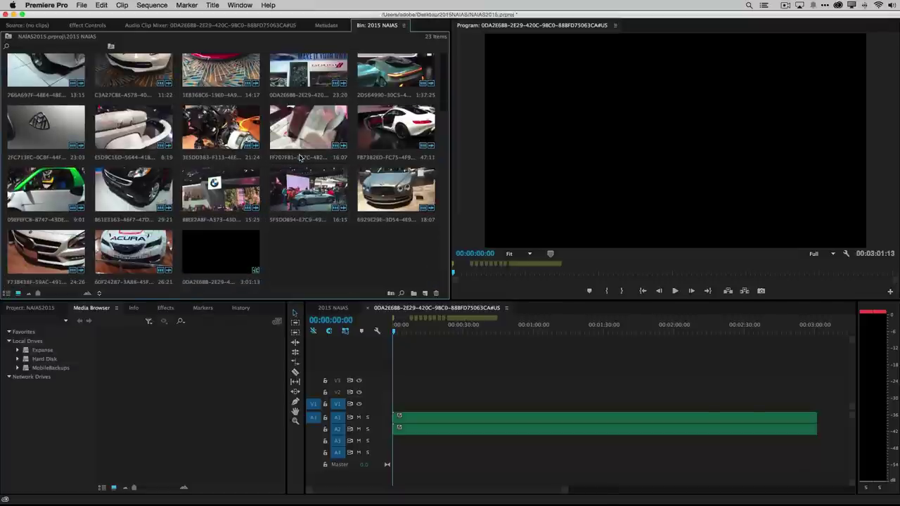
{"action": "left_click", "coordinate": [144, 264], "text": "shift"}
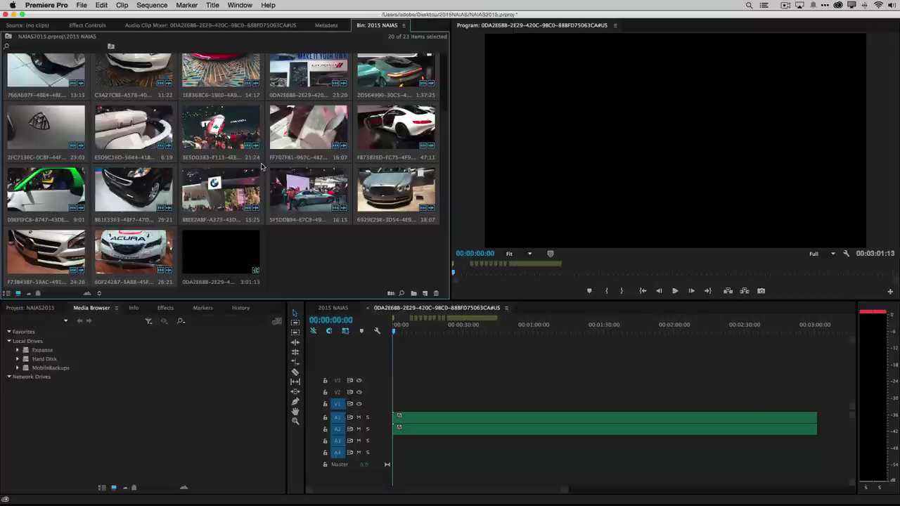
{"action": "scroll", "coordinate": [278, 199], "scroll_direction": "up", "scroll_amount": 3}
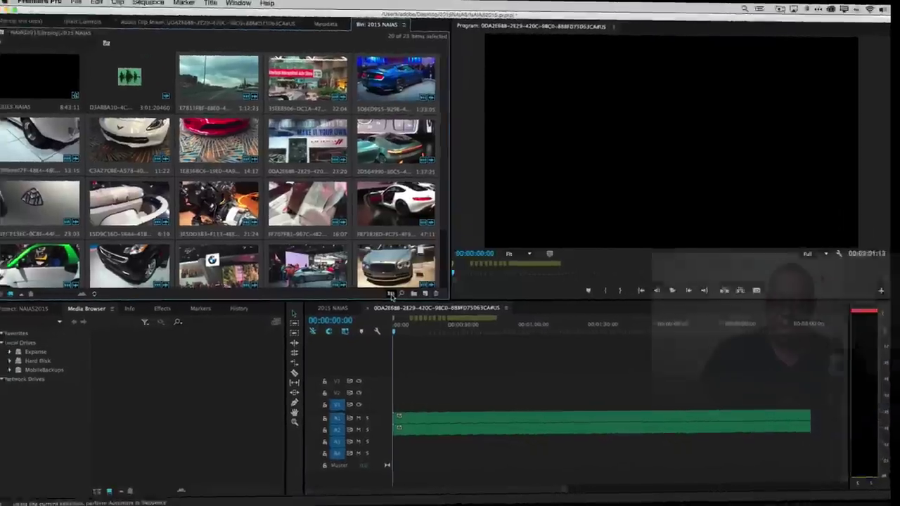
{"action": "left_click", "coordinate": [390, 294]}
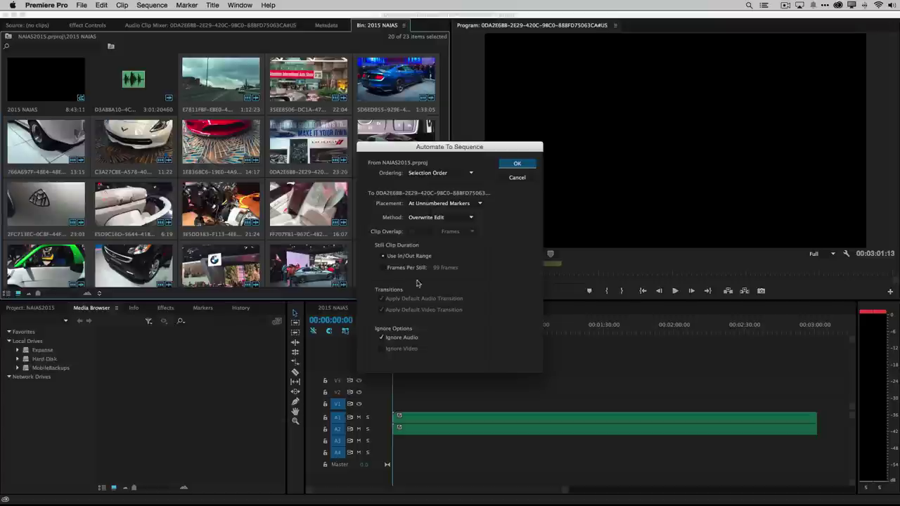
{"action": "left_click", "coordinate": [516, 166]}
- Maximize the program monitor and play the assembled sequence with the music
{"action": "key", "text": "grave"}
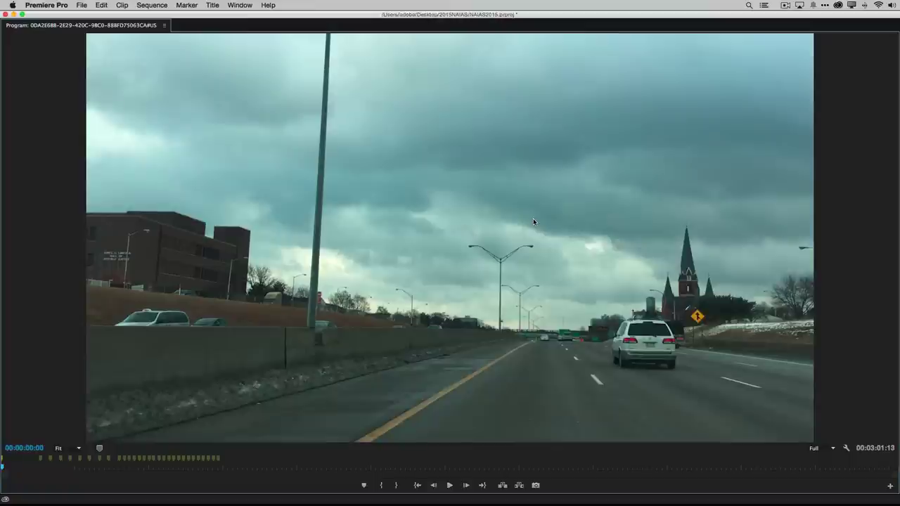
{"action": "key", "text": "space"}
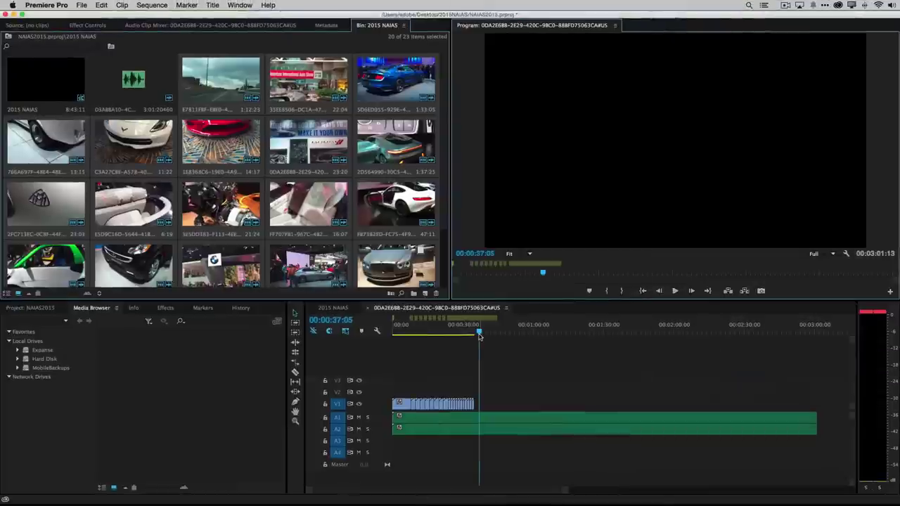
- Set the playhead to 00:00:35:00 at the end of the last video clip and trim the music clip's end to it
{"action": "left_click", "coordinate": [469, 330]}
{"action": "left_click_drag", "start_coordinate": [473, 334], "coordinate": [474, 334]}
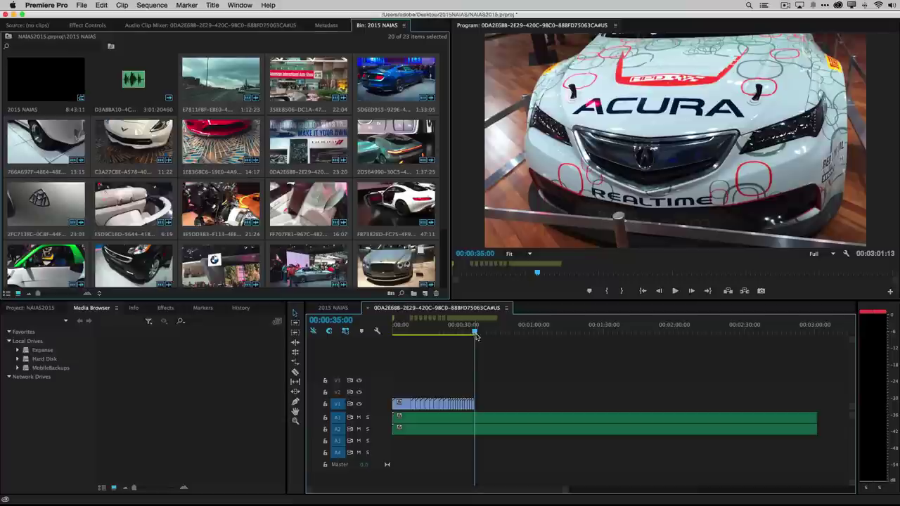
{"action": "left_click", "coordinate": [707, 422]}
{"action": "left_click_drag", "start_coordinate": [810, 418], "coordinate": [474, 424]}
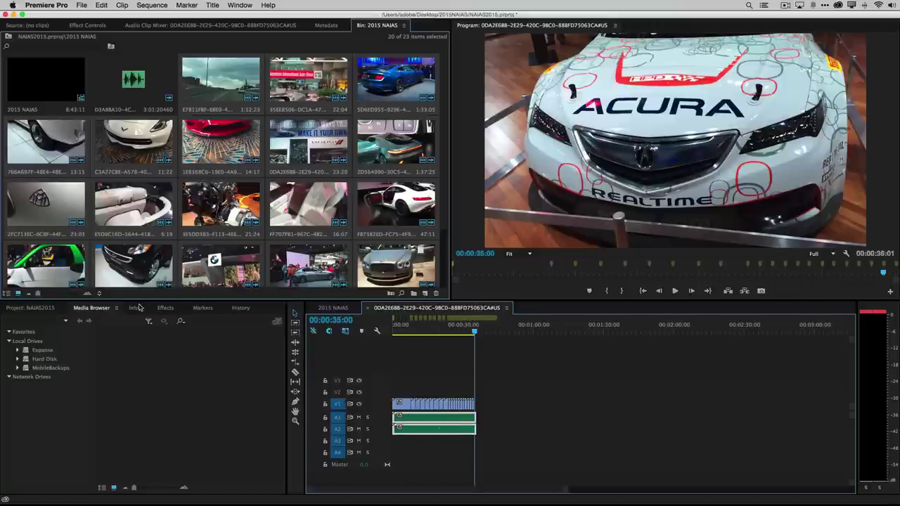
- Apply the Exponential Fade audio transition to the end of the music clip on tracks A1 and A2
{"action": "left_click", "coordinate": [163, 308]}
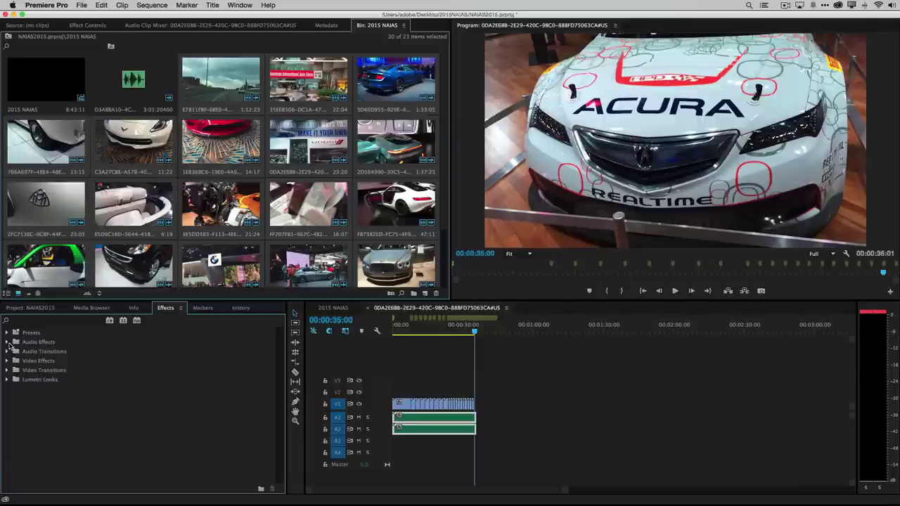
{"action": "left_click", "coordinate": [7, 351]}
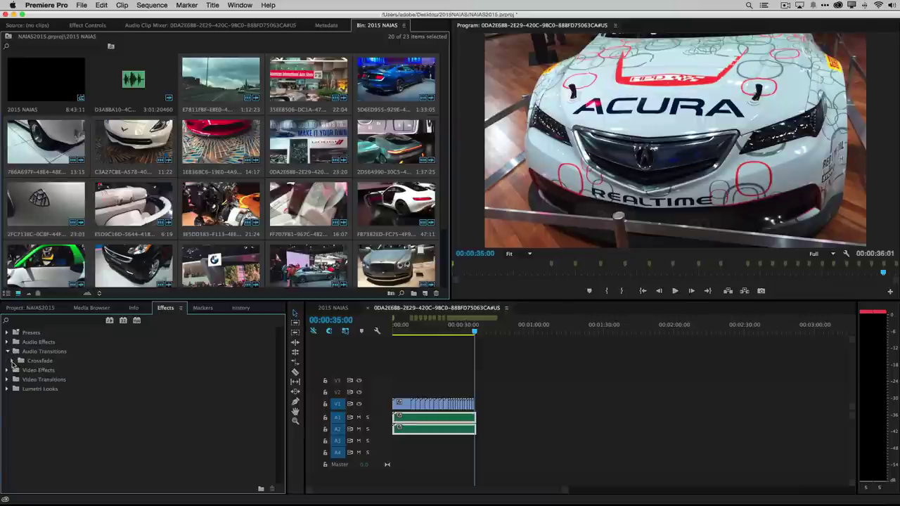
{"action": "left_click", "coordinate": [12, 361]}
{"action": "left_click_drag", "start_coordinate": [58, 391], "coordinate": [477, 422]}
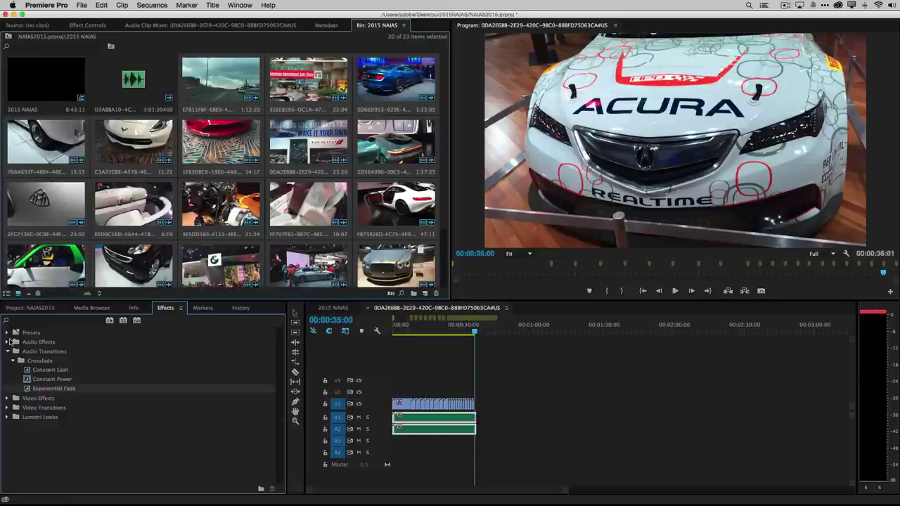
{"action": "left_click_drag", "start_coordinate": [28, 388], "coordinate": [479, 428]}
{"action": "left_click", "coordinate": [31, 388]}
{"action": "left_click_drag", "start_coordinate": [26, 389], "coordinate": [397, 422]}
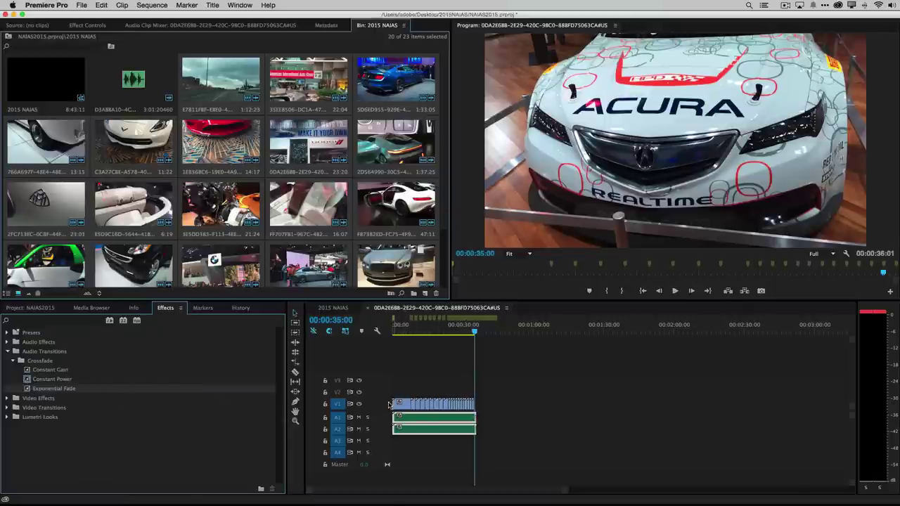
- Add a fade-in transition at the start of the first video clip and play the sequence from the beginning
{"action": "left_click", "coordinate": [393, 404]}
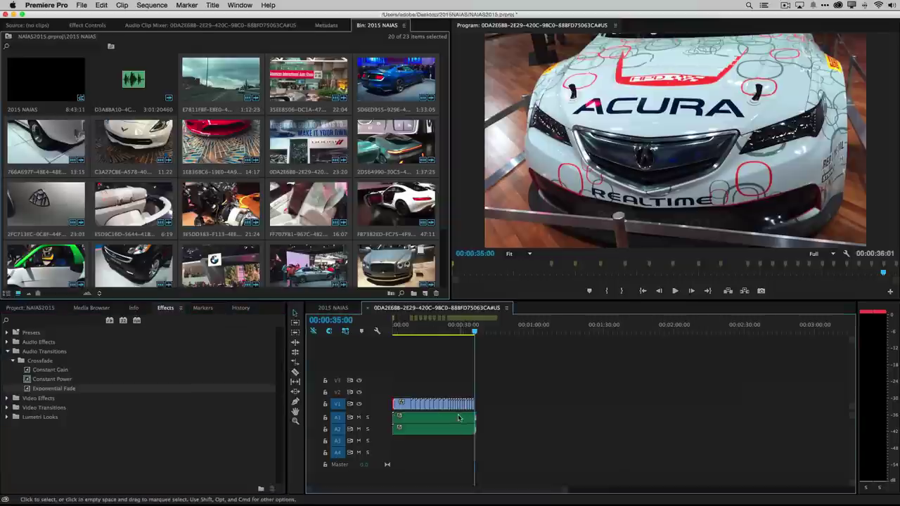
{"action": "key", "text": "Home"}
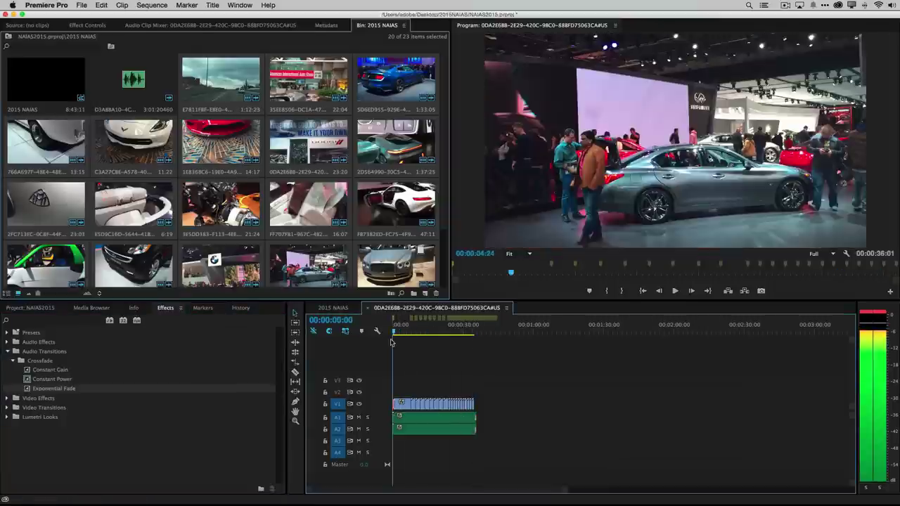
{"action": "key", "text": "space"}
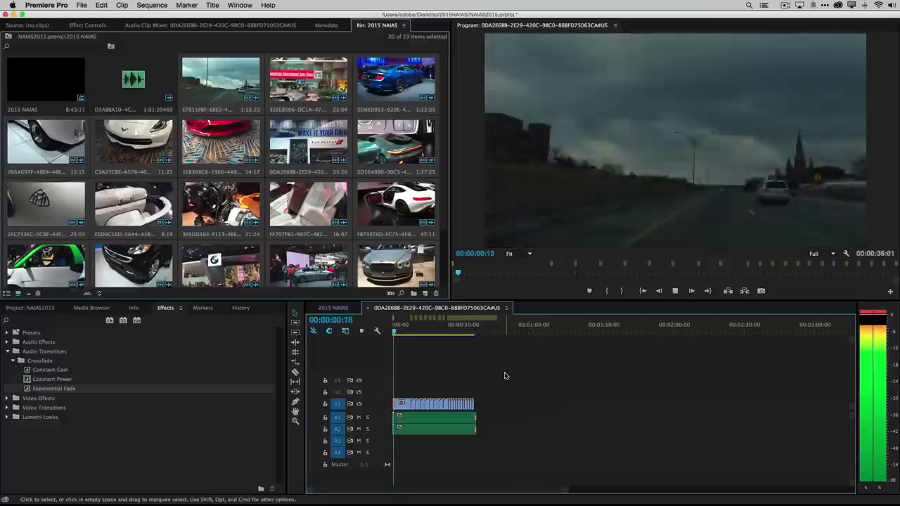
- Stop the playback and create a new 1920 × 1080 title at 30 fps named Intro
{"action": "key", "text": "space"}
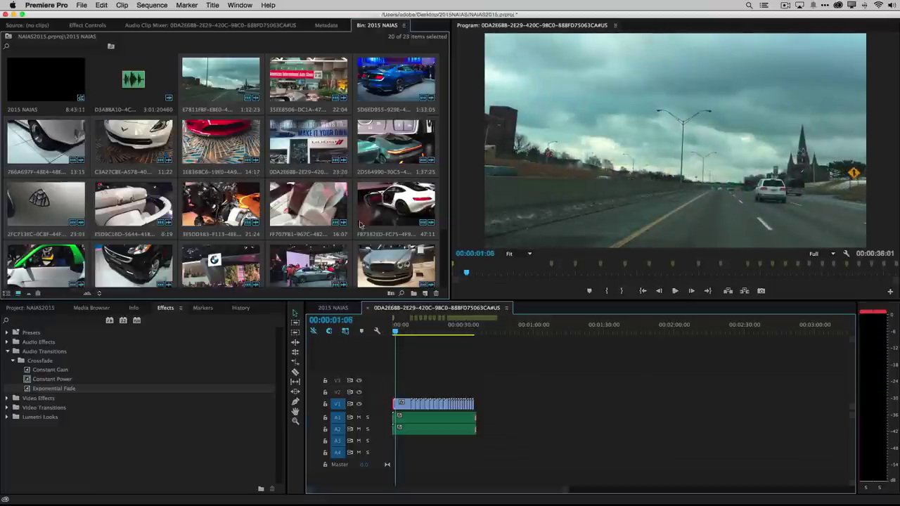
{"action": "left_click", "coordinate": [83, 6]}
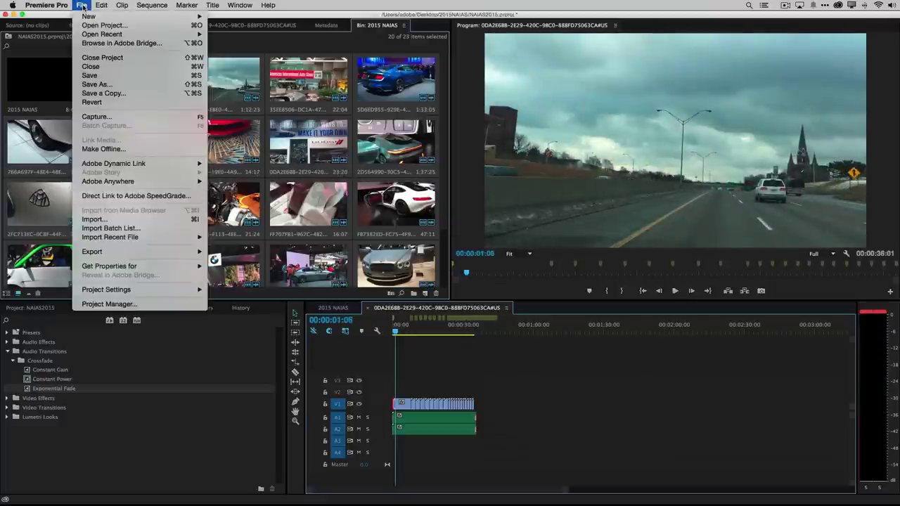
{"action": "mouse_move", "coordinate": [91, 16]}
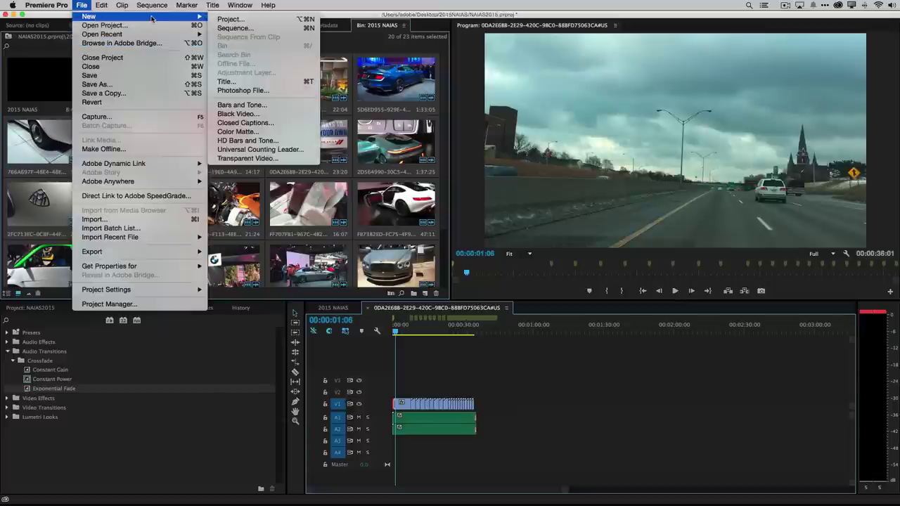
{"action": "left_click", "coordinate": [243, 85]}
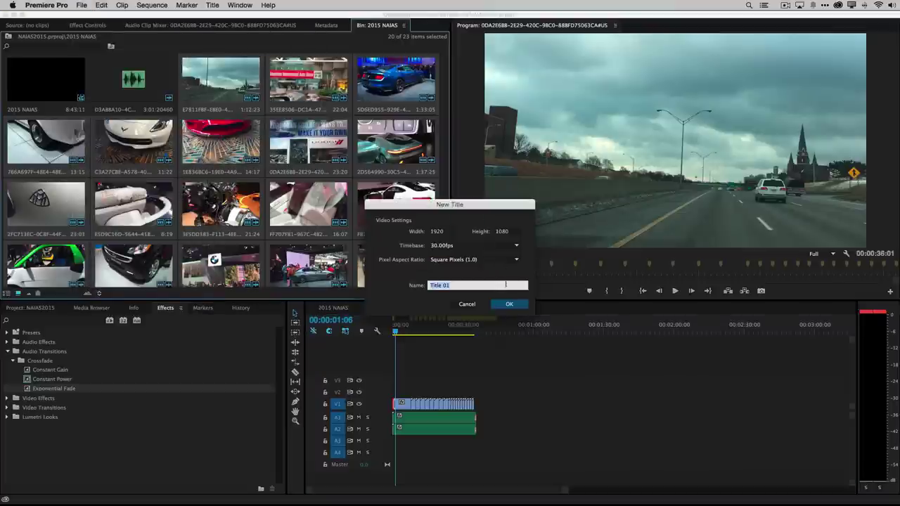
{"action": "type", "text": "m"}
{"action": "key", "text": "Return"}
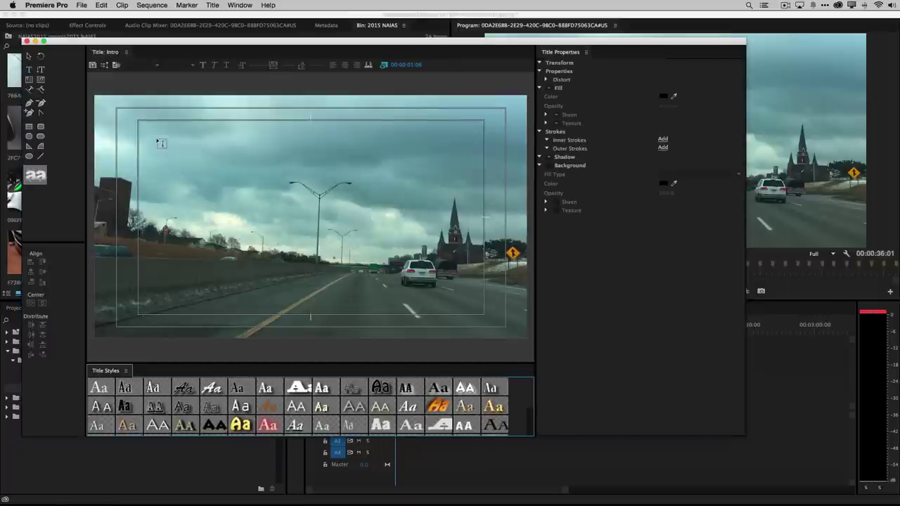
- Draw a text box about 1192 by 566 containing "North" over the sky and set its font family to Avenir
{"action": "left_click_drag", "start_coordinate": [156, 135], "coordinate": [425, 264]}
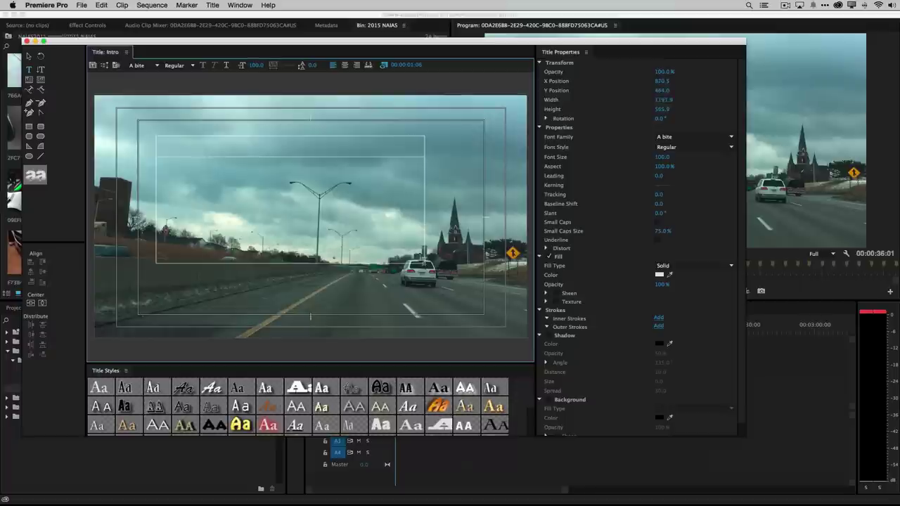
{"action": "type", "text": "north"}
{"action": "key", "text": "super+a"}
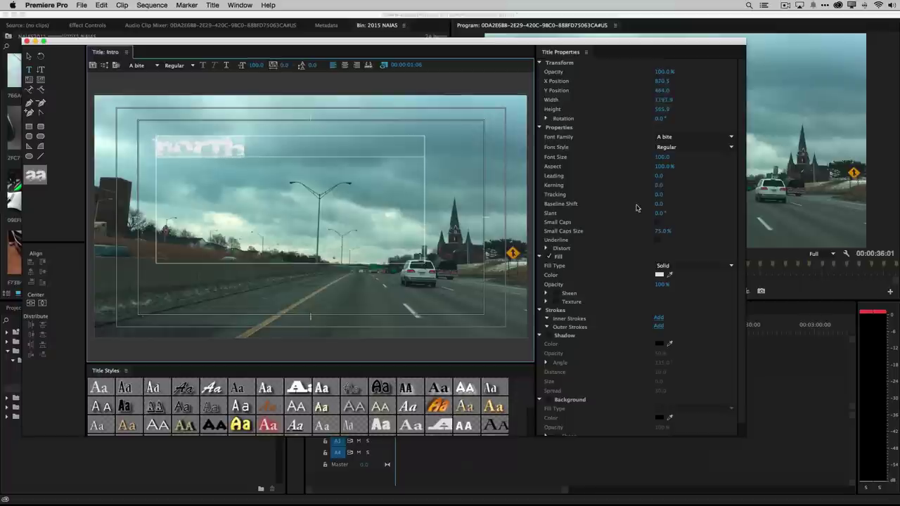
{"action": "left_click", "coordinate": [691, 138]}
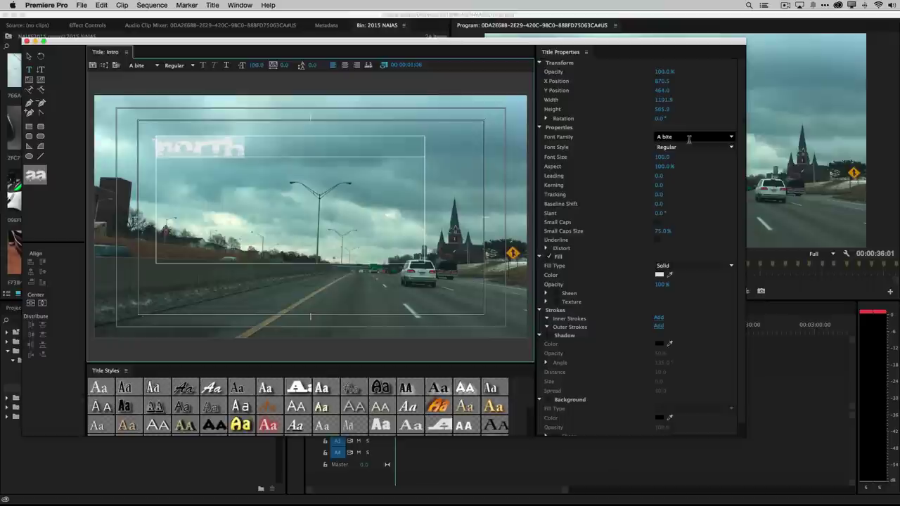
{"action": "left_click", "coordinate": [730, 137]}
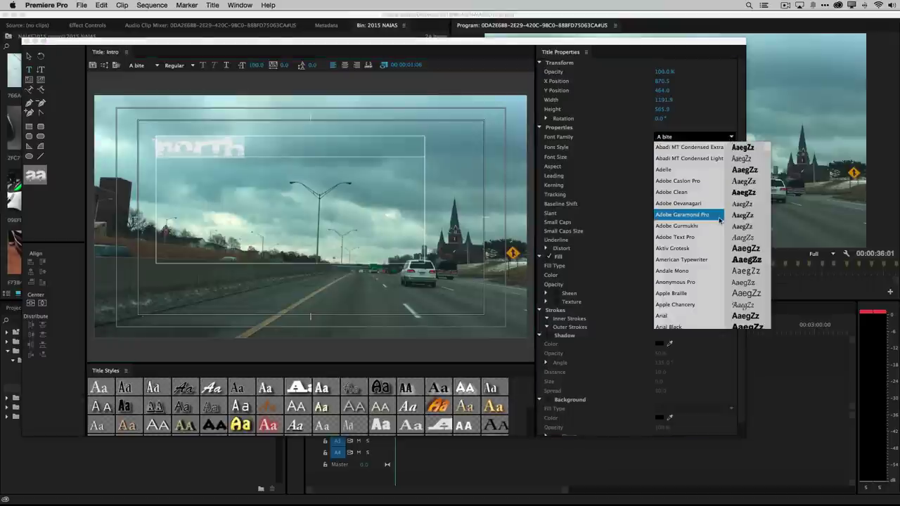
{"action": "scroll", "coordinate": [729, 264], "scroll_direction": "down", "scroll_amount": 3}
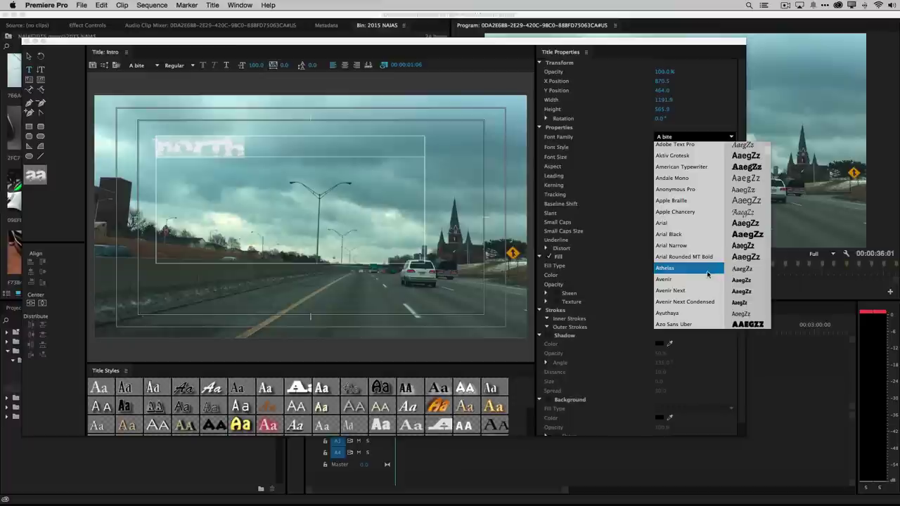
{"action": "left_click", "coordinate": [703, 279]}
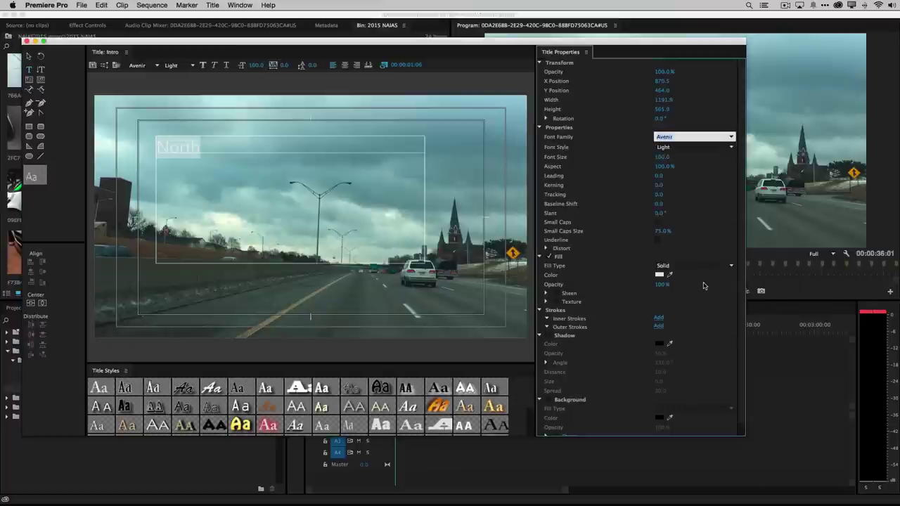
- Complete the title text as "North American International", "Auto Show 2015" and "Detroit" on three lines
{"action": "left_click", "coordinate": [203, 149]}
{"action": "type", "text": "American"}
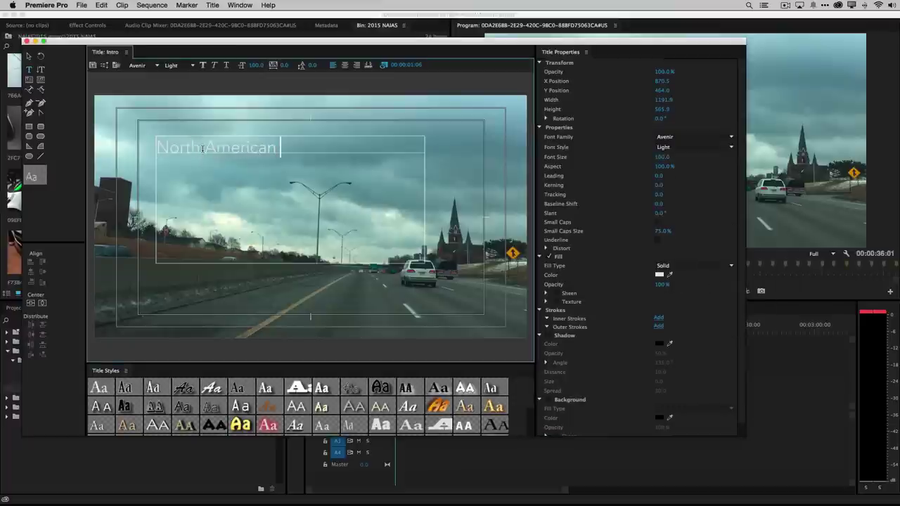
{"action": "type", "text": " Interna"}
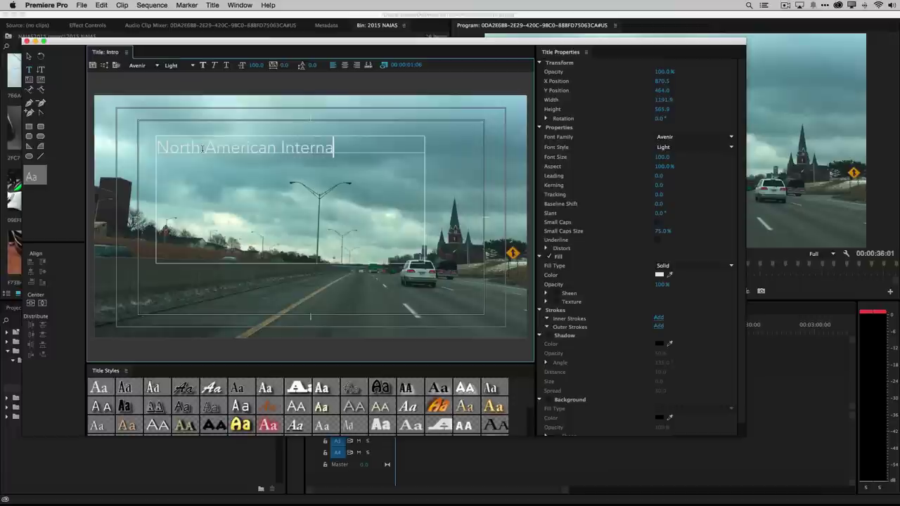
{"action": "type", "text": "tional"}
{"action": "key", "text": "Return"}
{"action": "type", "text": "Aud"}
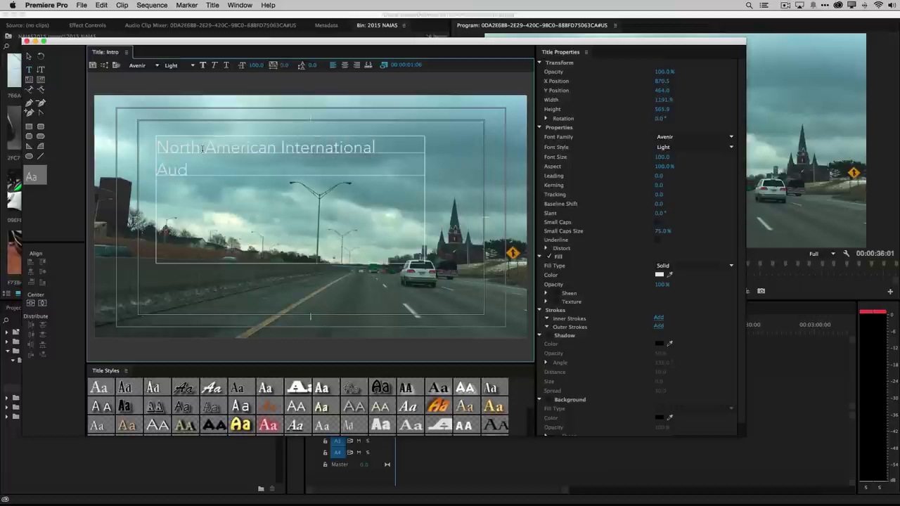
{"action": "key", "text": "BackSpace"}
{"action": "type", "text": "to Show 2015"}
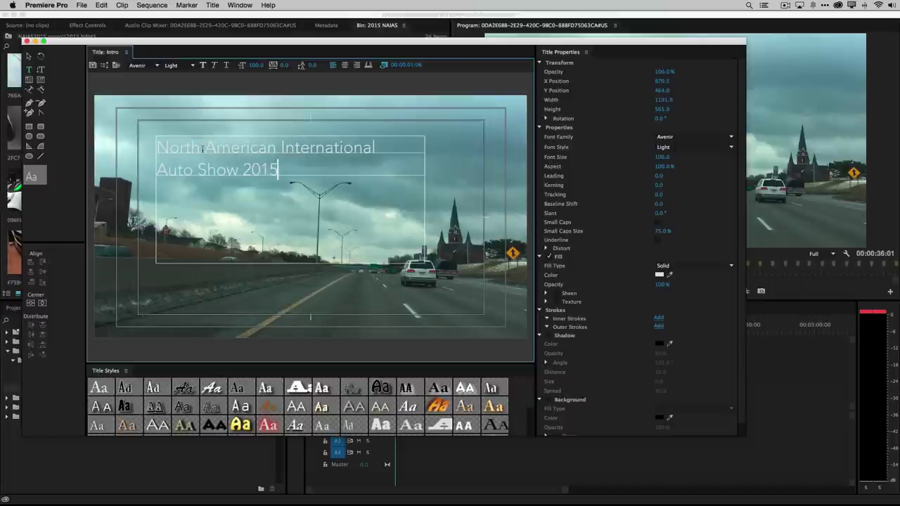
{"action": "key", "text": "Return"}
{"action": "type", "text": "Detroit"}
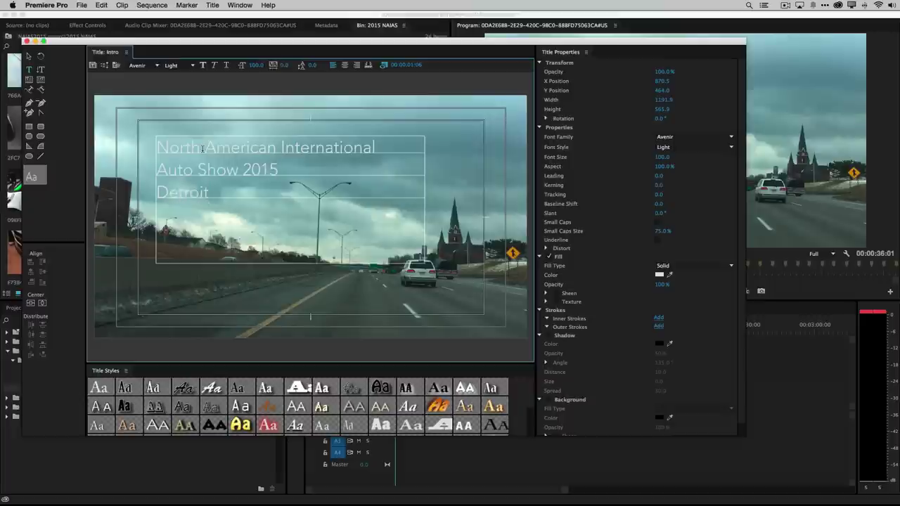
- Set the font style of all the title text to Black and close the title editor
{"action": "key", "text": "super+a"}
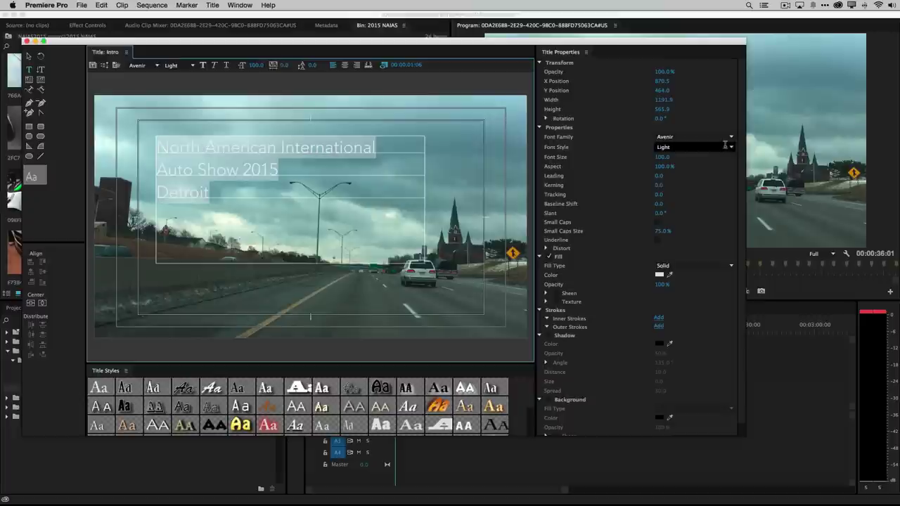
{"action": "left_click", "coordinate": [731, 147]}
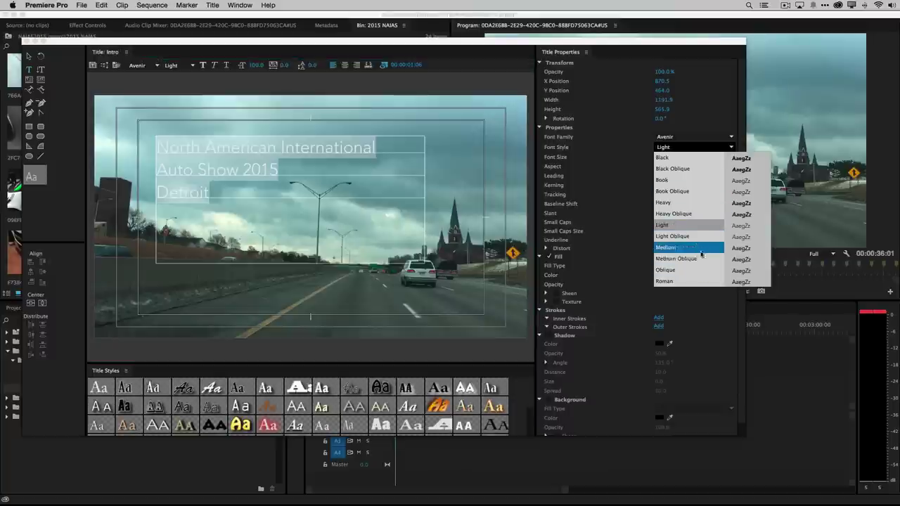
{"action": "left_click", "coordinate": [687, 159]}
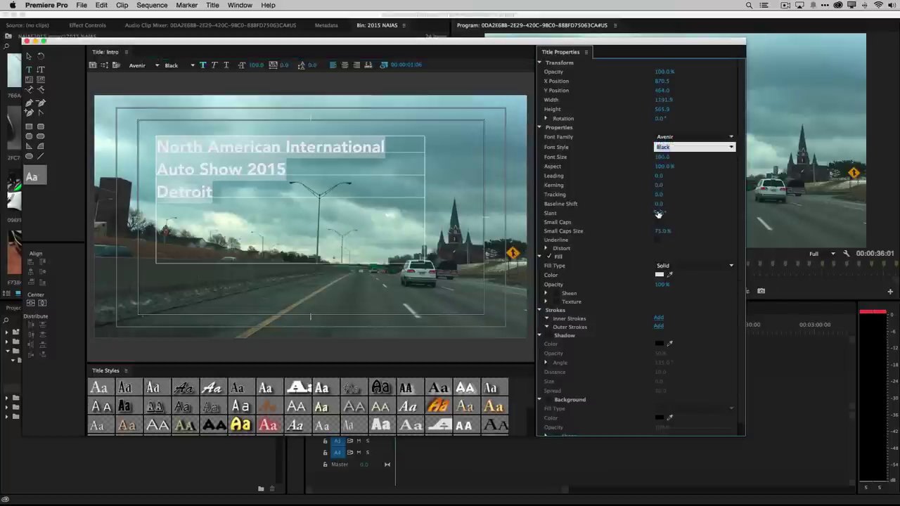
{"action": "left_click", "coordinate": [26, 42]}
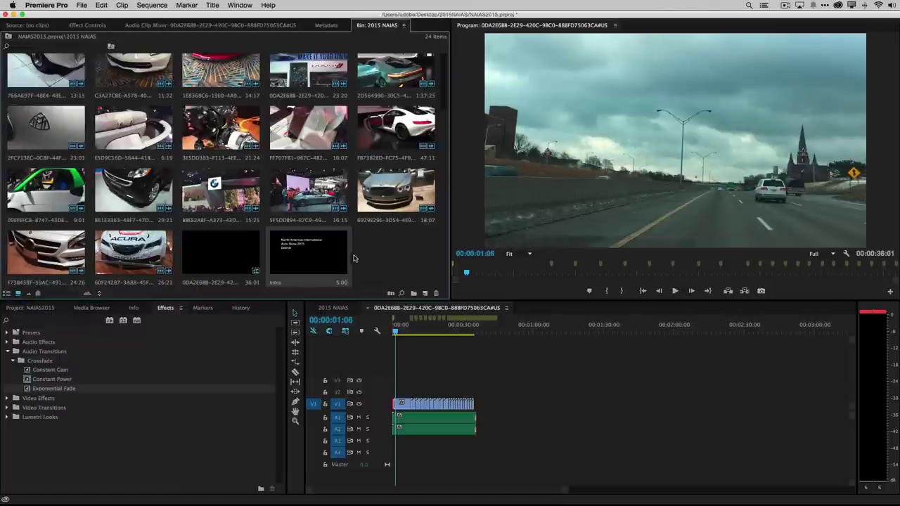
- Place the Intro title on track V2 above the first clip, starting at about 00:00:01:09, and apply the default cross transition to both its ends
{"action": "left_click_drag", "start_coordinate": [308, 255], "coordinate": [402, 394]}
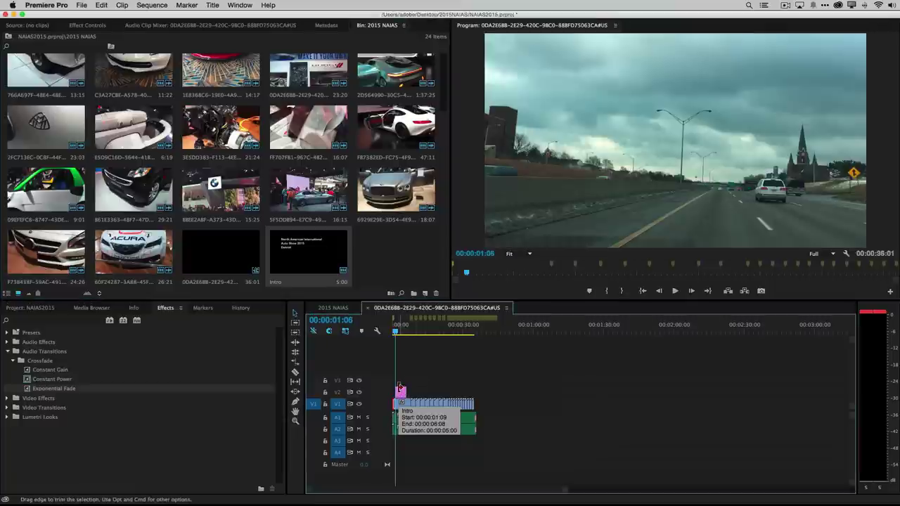
{"action": "left_click", "coordinate": [401, 392]}
{"action": "right_click", "coordinate": [400, 393]}
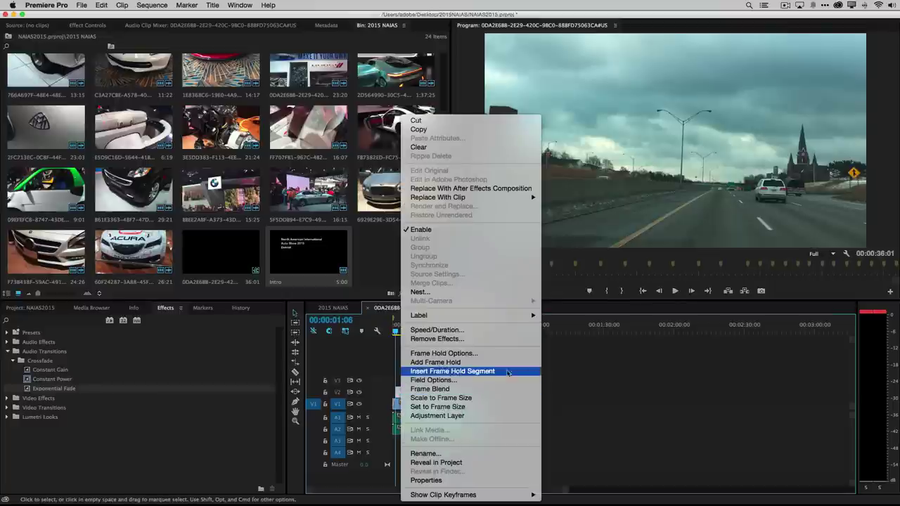
{"action": "left_click", "coordinate": [428, 371]}
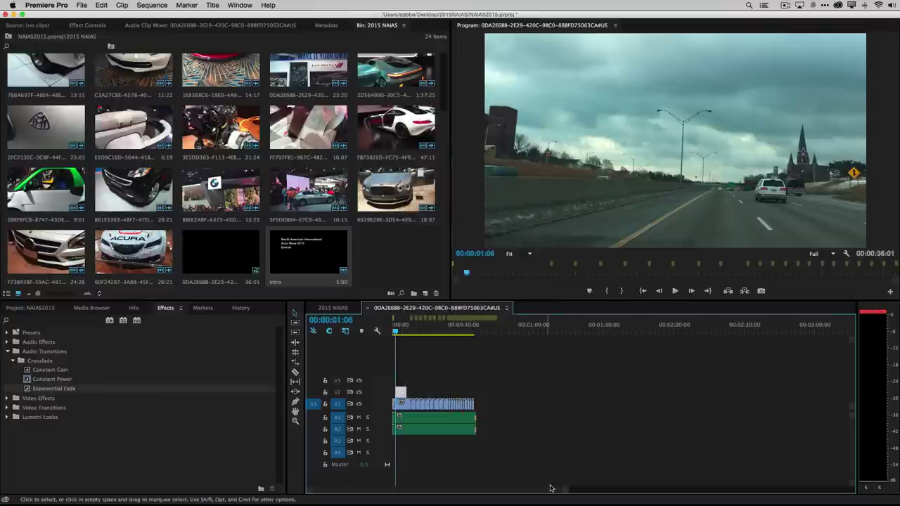
{"action": "left_click_drag", "start_coordinate": [570, 492], "coordinate": [479, 493]}
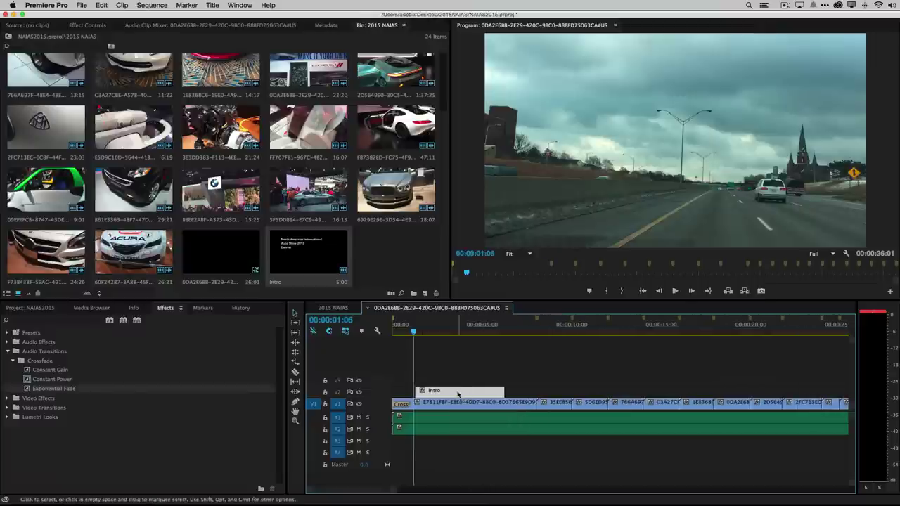
{"action": "key", "text": "shift+d"}
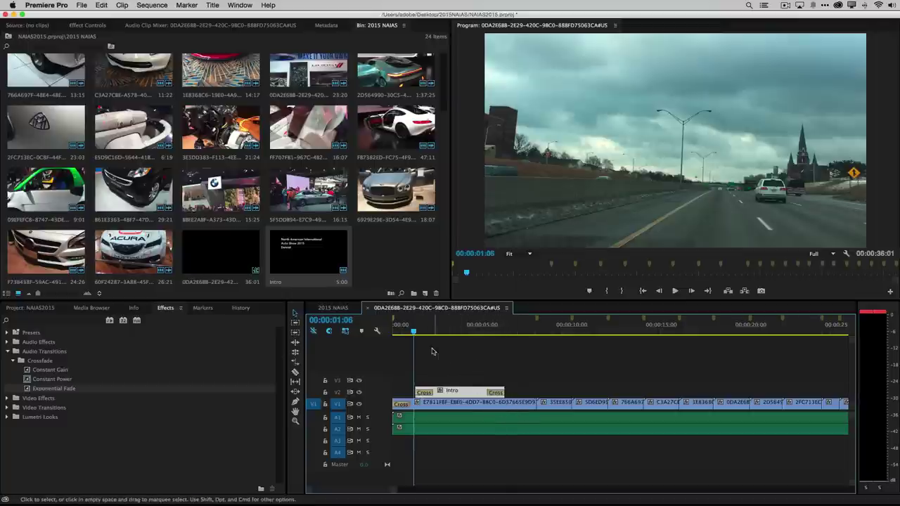
- Return the playhead to the start of the sequence and maximize the program monitor to review the titled opening
{"action": "key", "text": "Home"}
{"action": "left_click", "coordinate": [473, 202]}
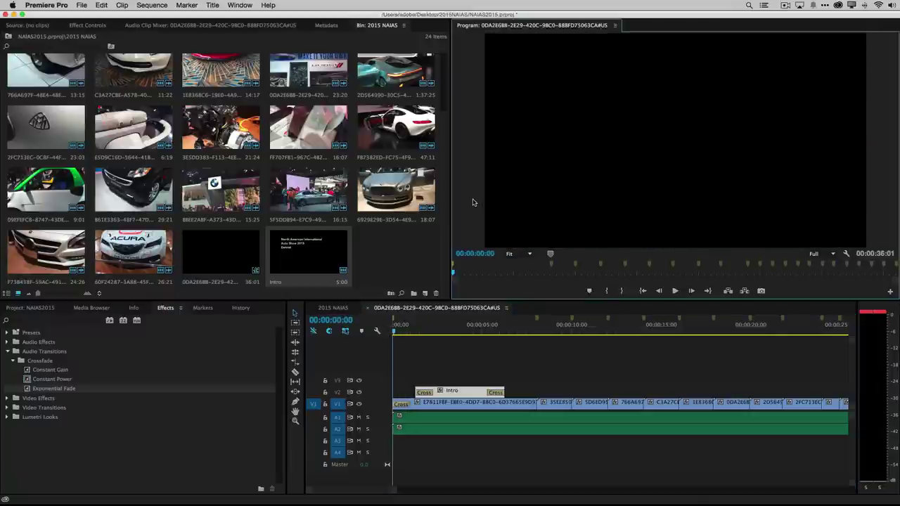
{"action": "key", "text": "grave"}
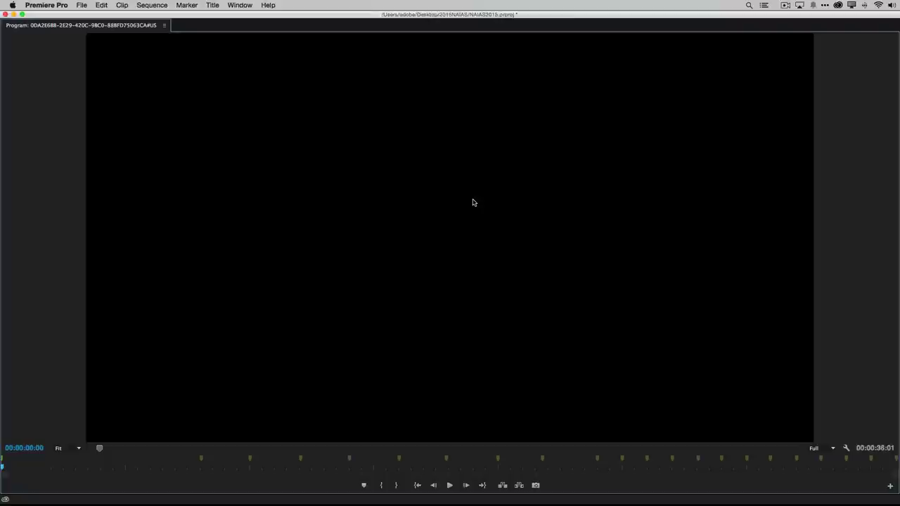